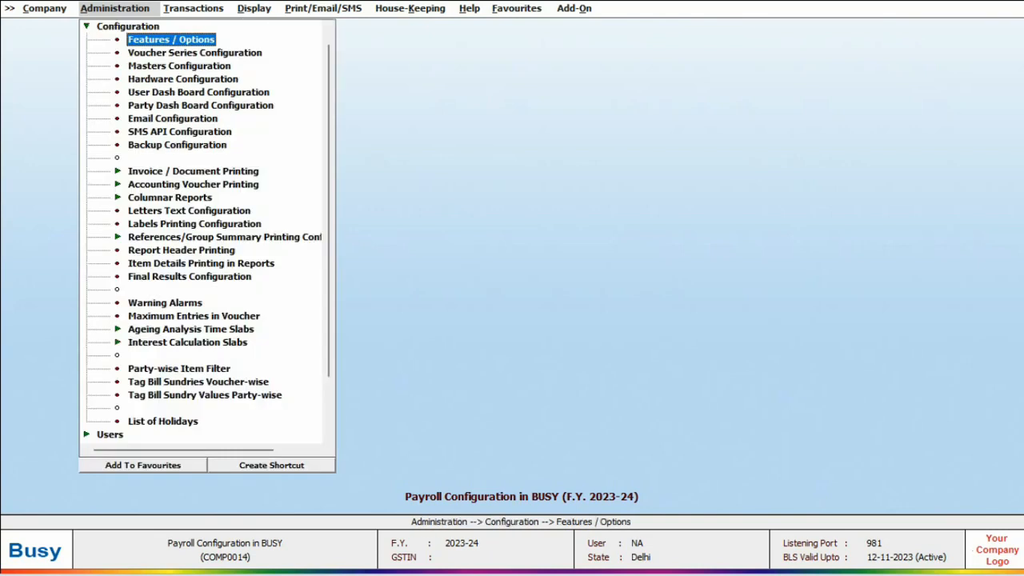
Set Enable Payroll to Y in the Enterprise Features settings
key("Return")
left_click(82, 437)
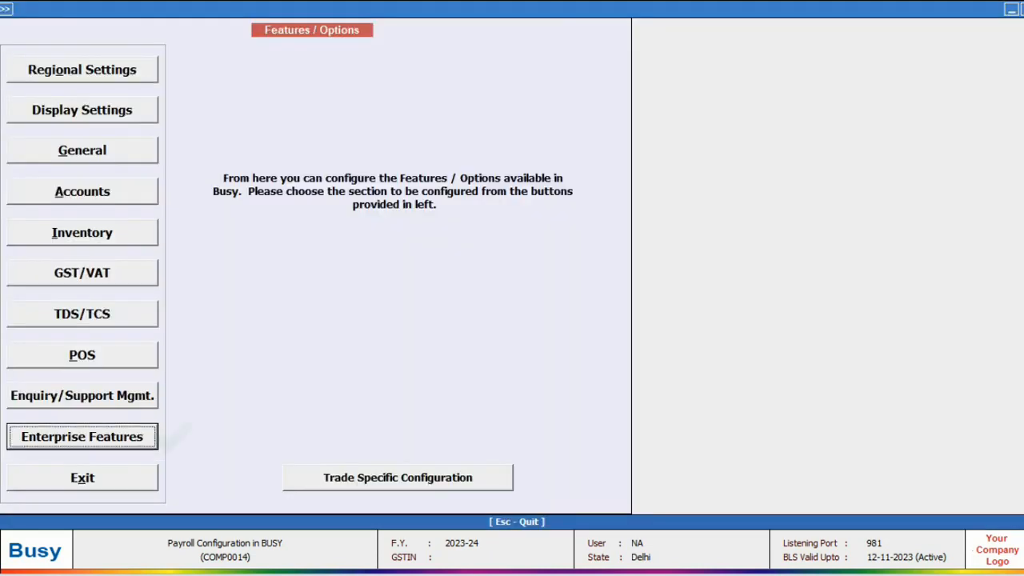
key("Return")
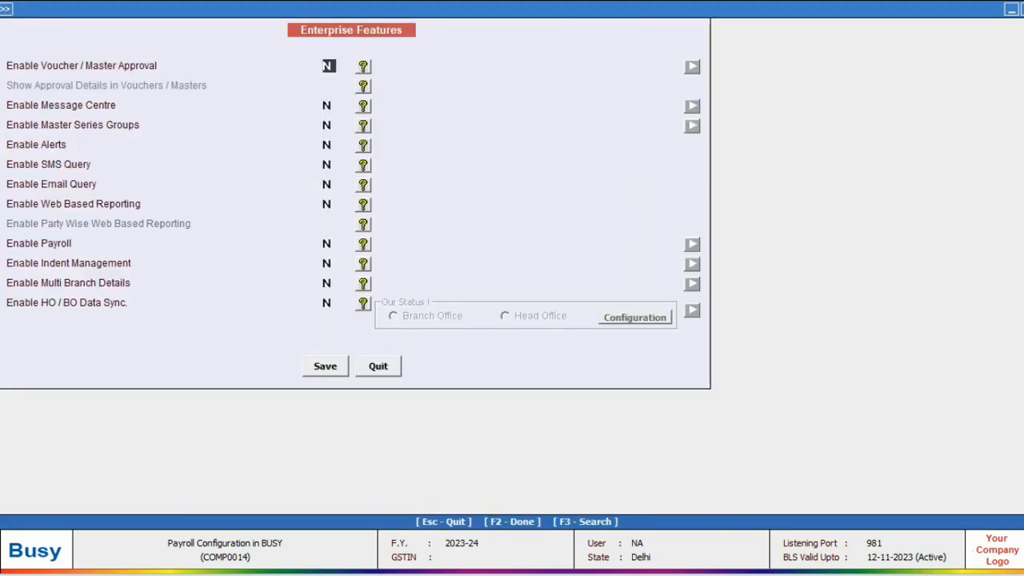
key("Return")
key("Return")
key("Return")
key("Return")
key("Return")
key("Return")
key("Return")
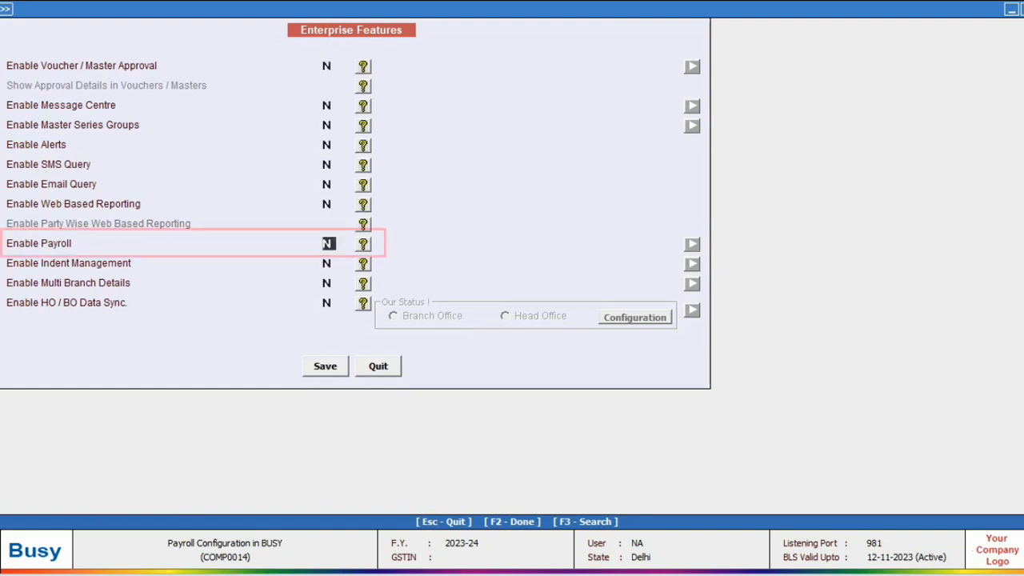
type("Y")
key("Return")
key("Return")
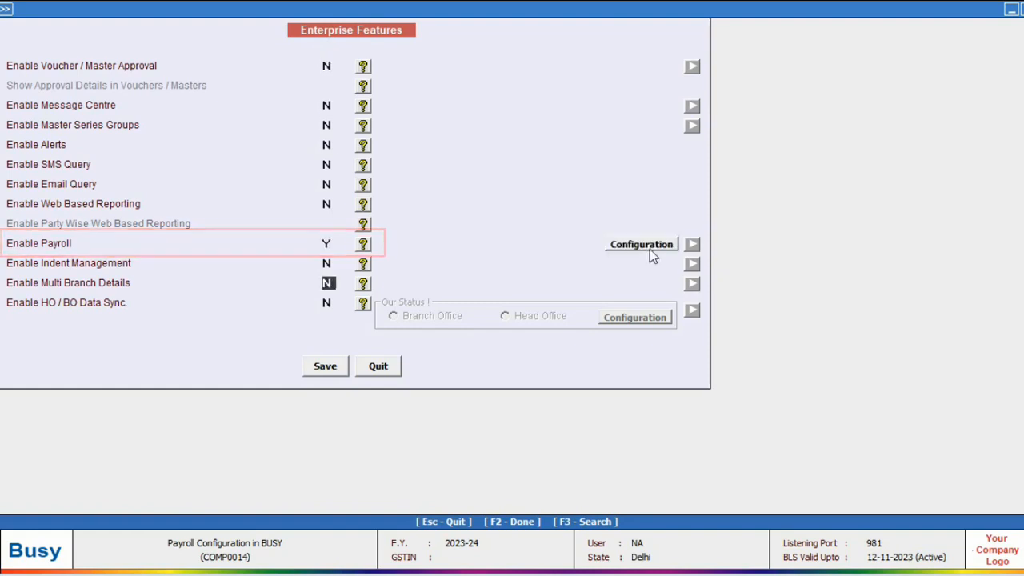
left_click(648, 249)
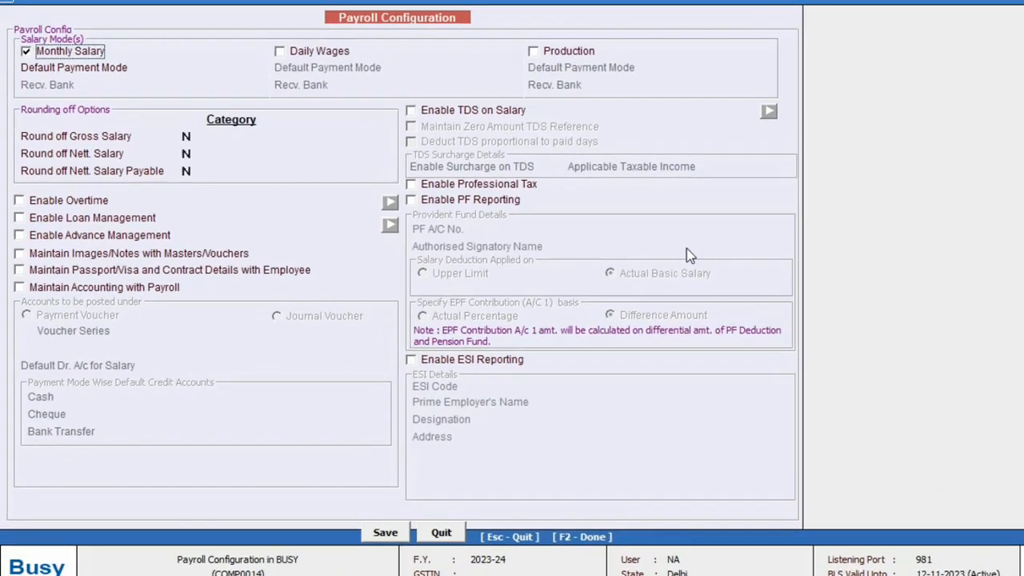
Turn on rounding off gross salary with the Automatic category
key("Return")
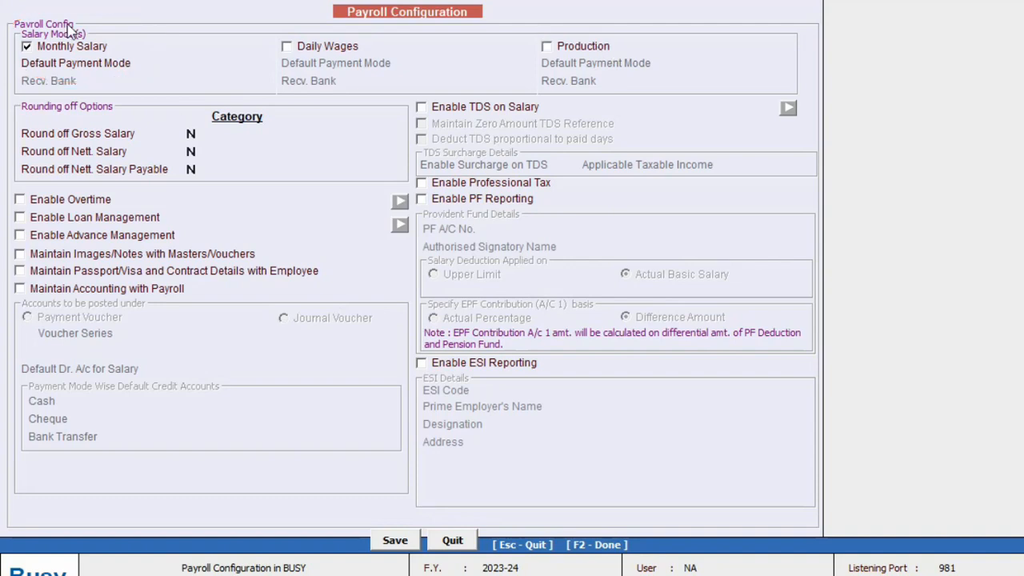
left_click(193, 132)
type("y")
key("Return")
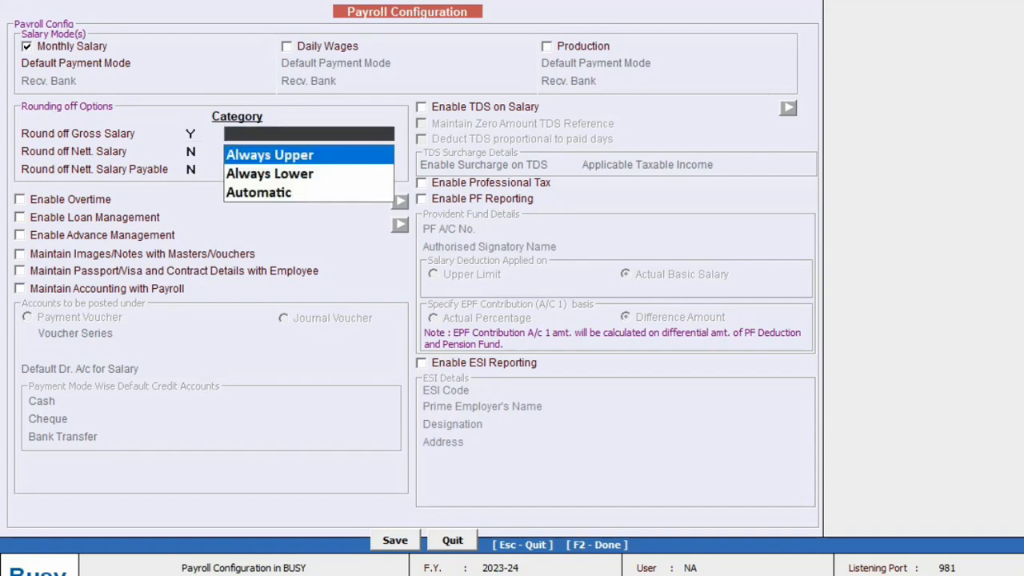
key("Down")
Turn on rounding off for nett salary and nett salary payable, both Automatic
key("Down")
key("Return")
type("y")
key("Return")
key("Down")
key("Down")
key("Return")
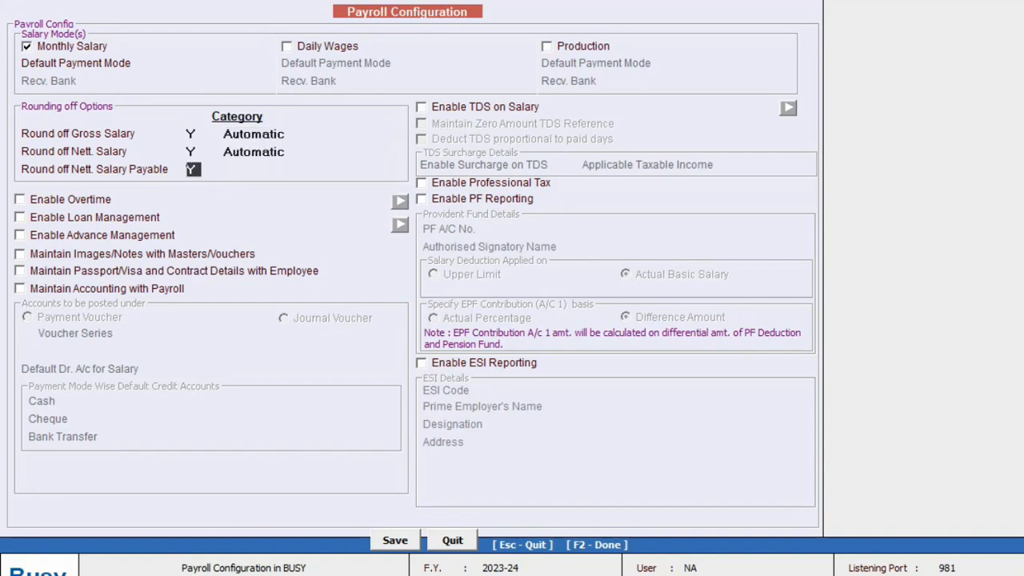
type("y")
key("Return")
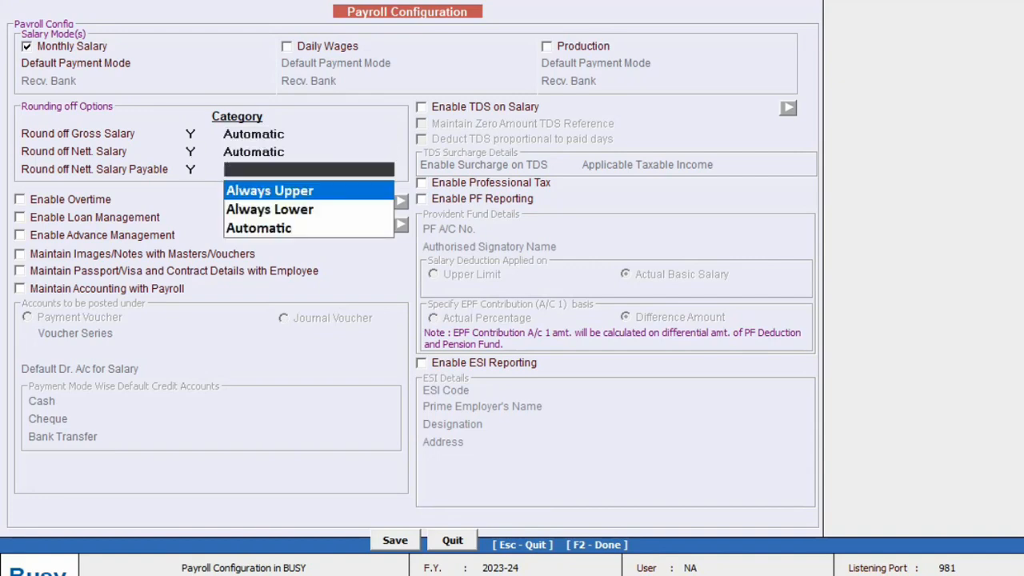
key("Down")
key("Down")
key("Return")
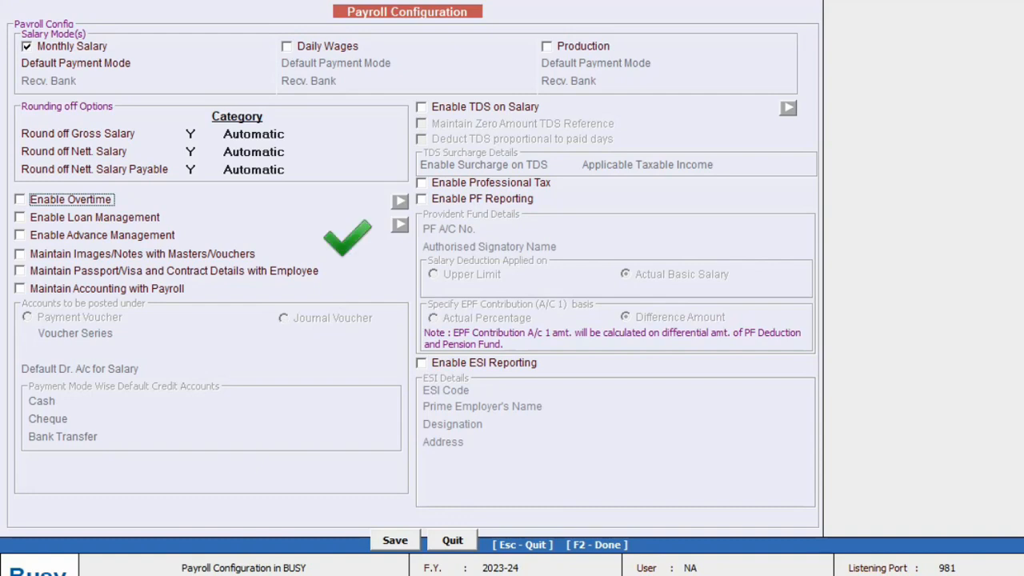
Tick Maintain Accounting with Payroll, keeping salary postings under Payment Voucher
key("Return")
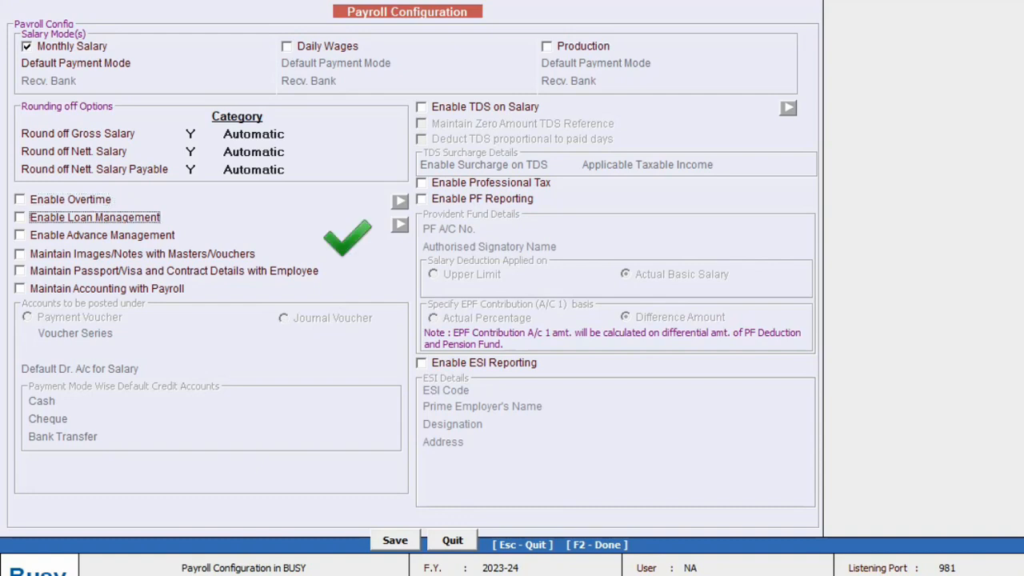
key("Return")
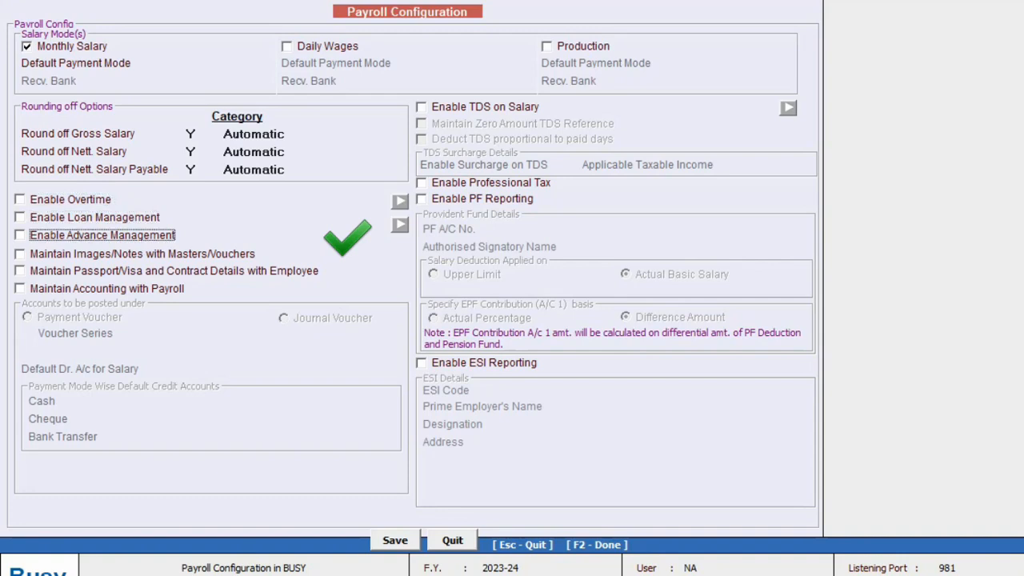
key("Return")
key("Return")
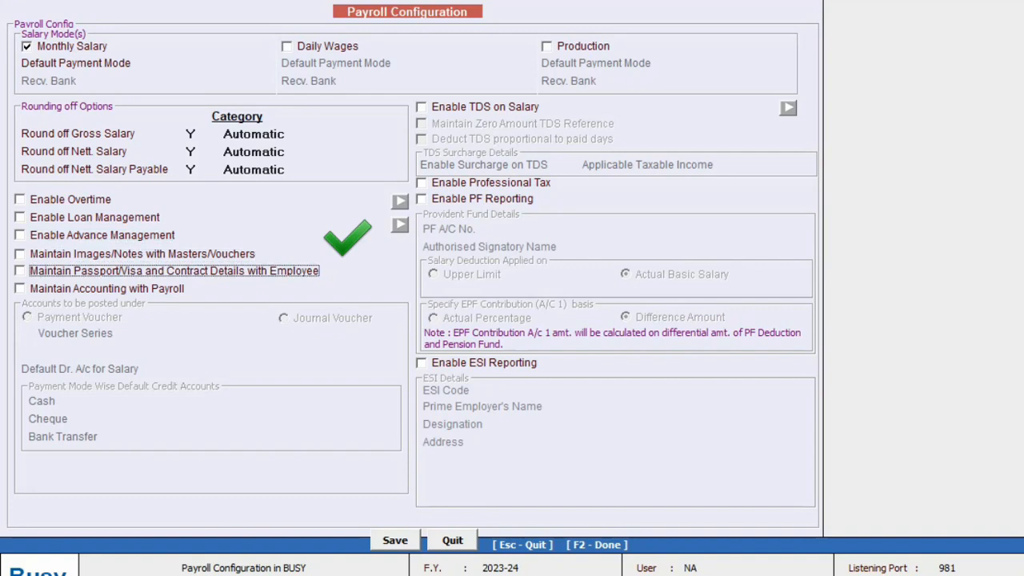
key("Down")
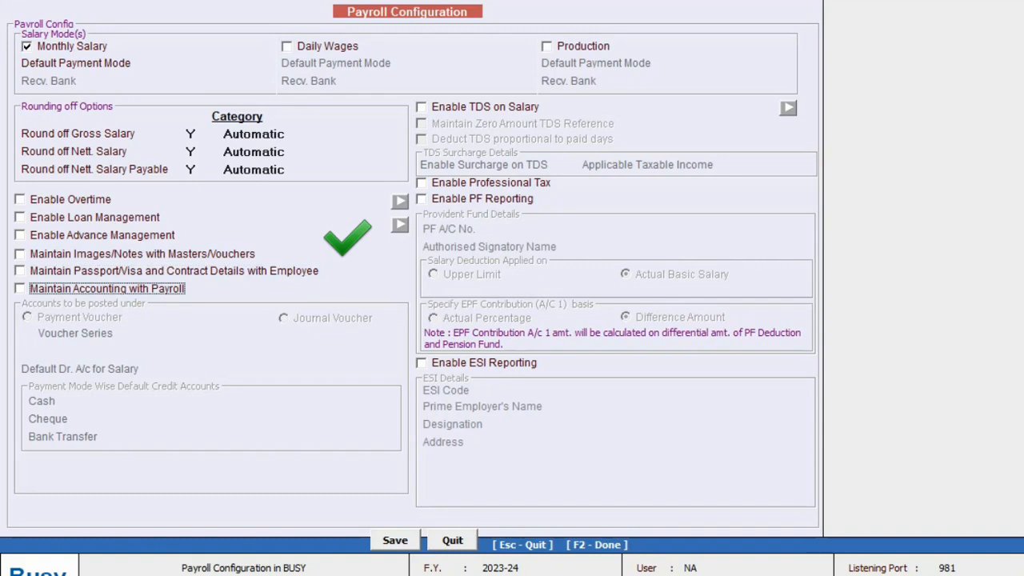
key("space")
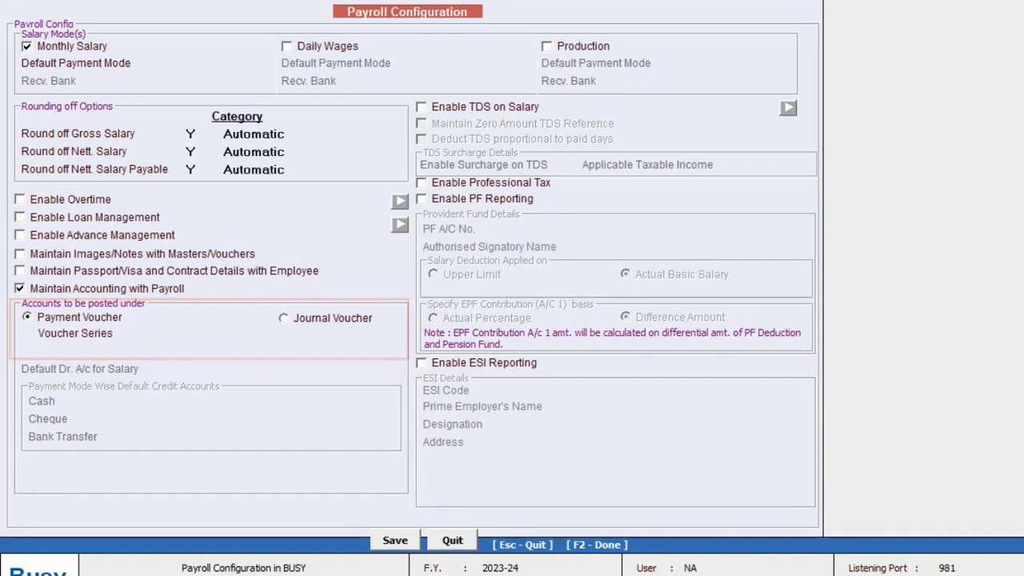
key("Return")
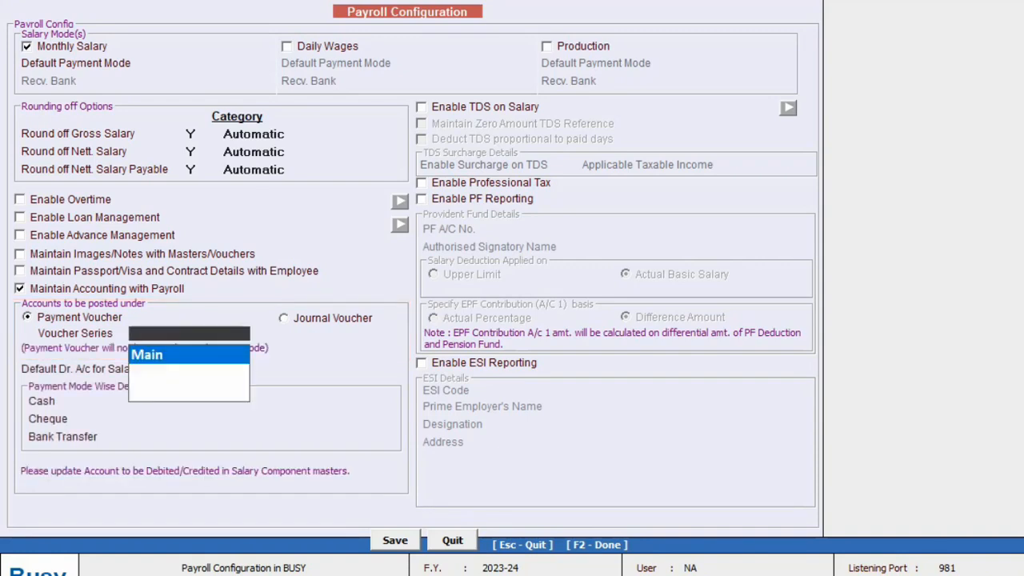
Use the Main voucher series with Salary as the default debit account
key("Return")
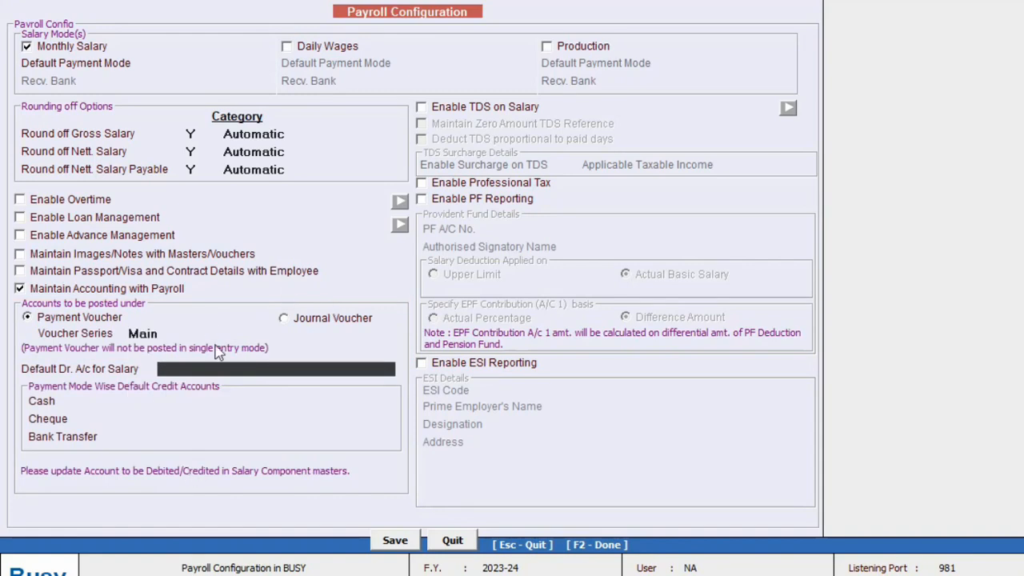
type("Sala")
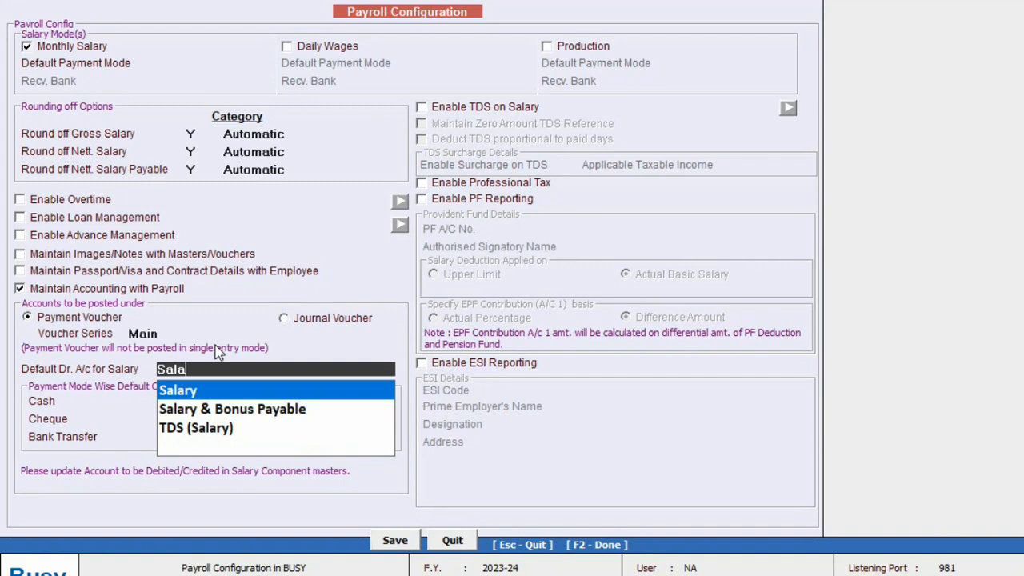
type("r")
key("Return")
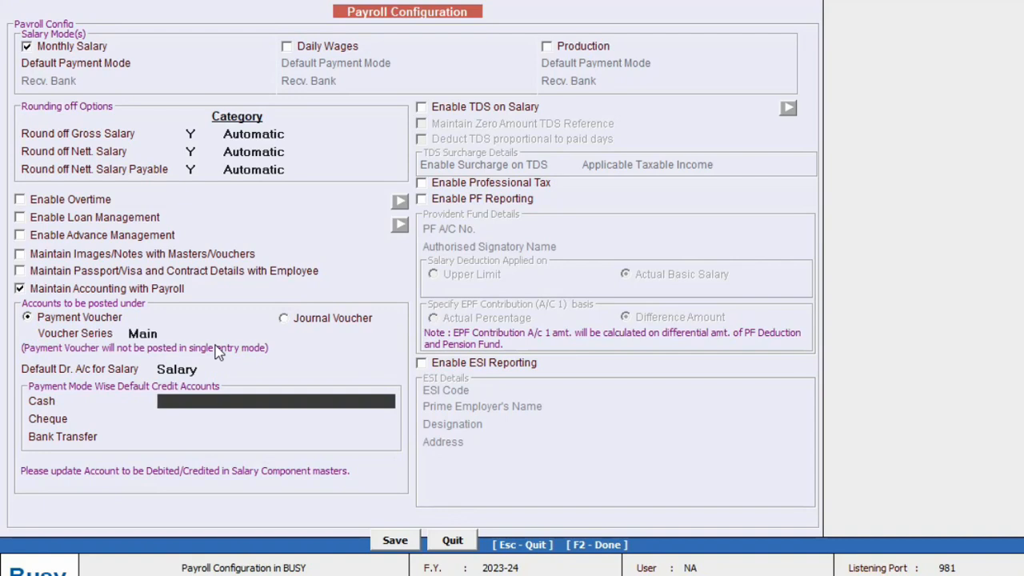
Credit Cash for cash payments and HDFC BANK for cheque and bank transfers
type("Cas")
key("Return")
type("hdfc")
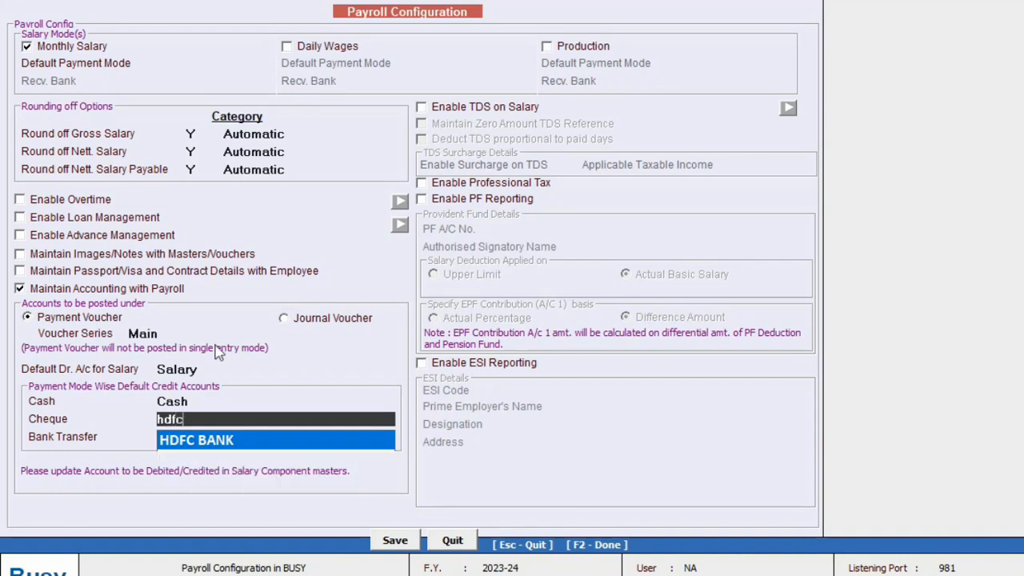
key("Return")
type("hdf")
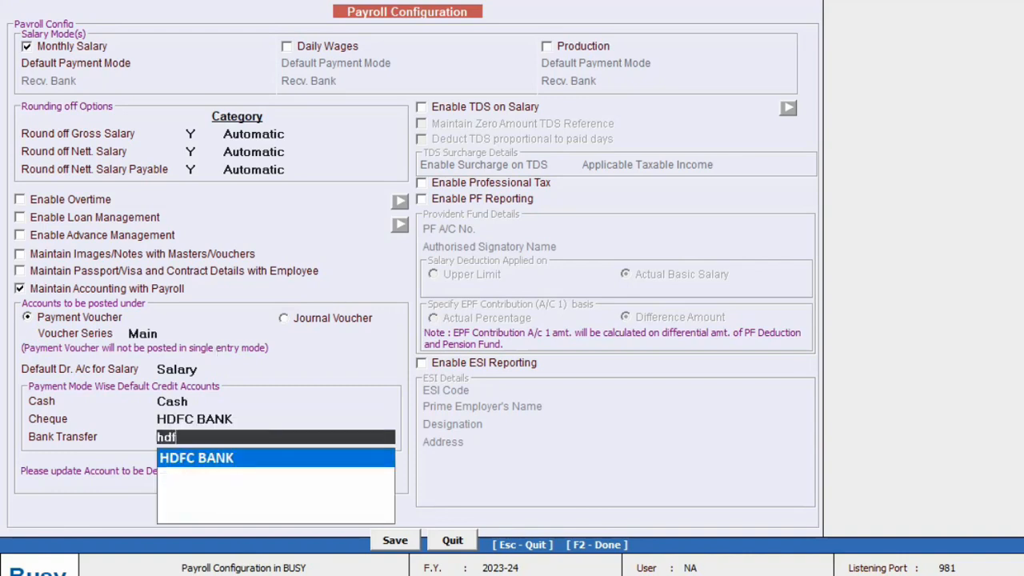
type("c")
key("Return")
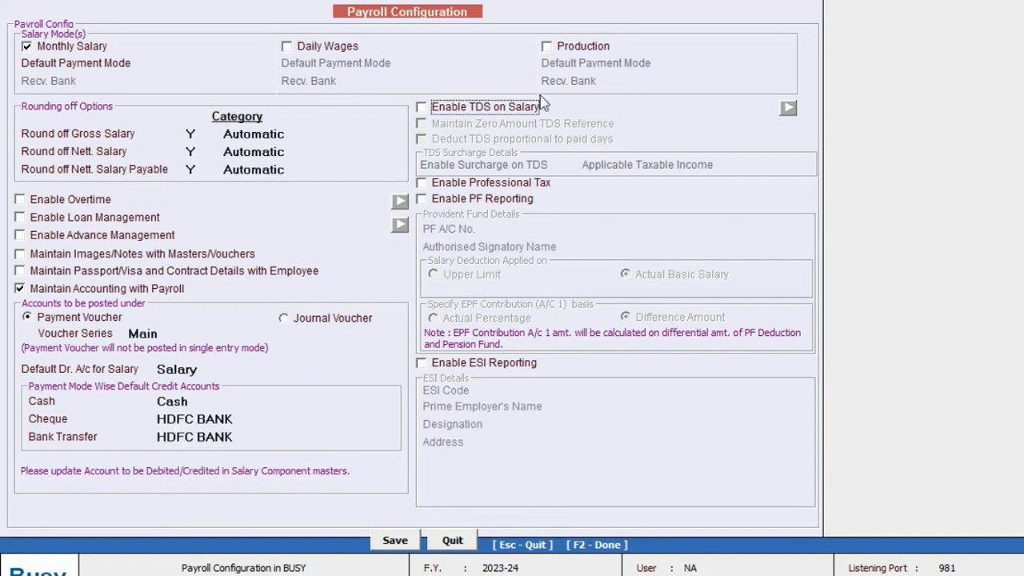
Enable TDS on Salary, including main TDS, and PF Reporting, then save the payroll configuration
left_click(501, 113)
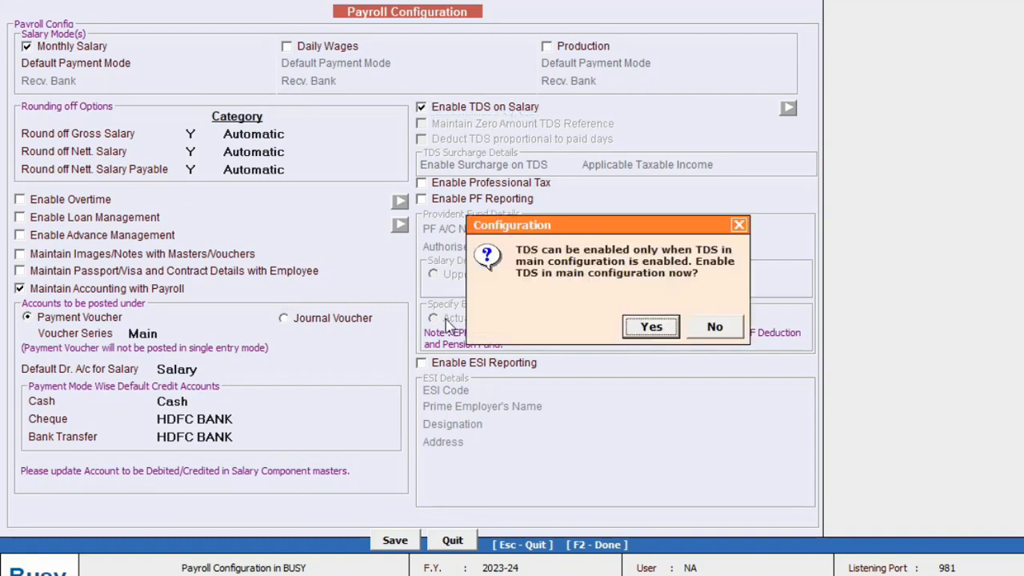
left_click(660, 327)
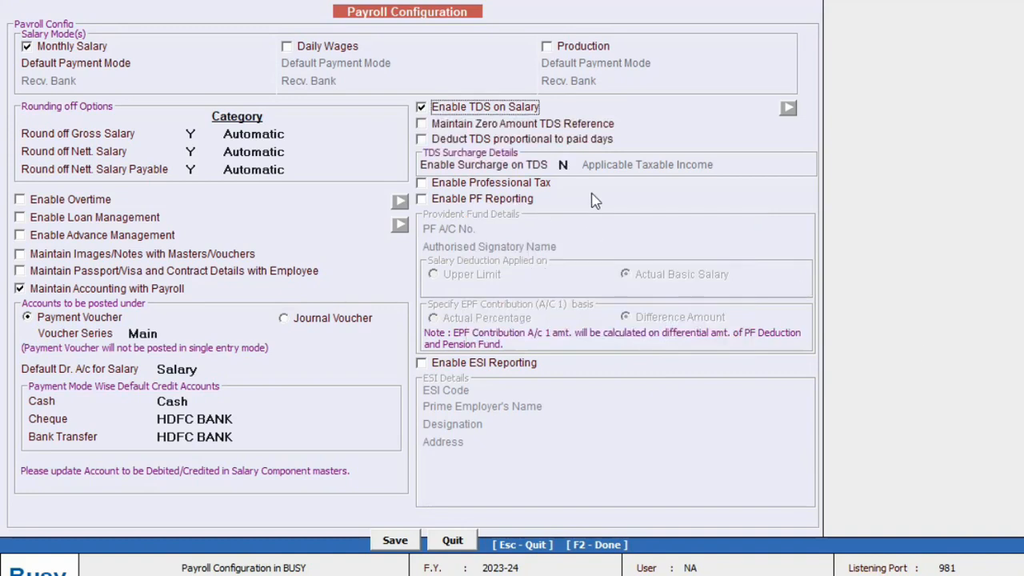
left_click(456, 201)
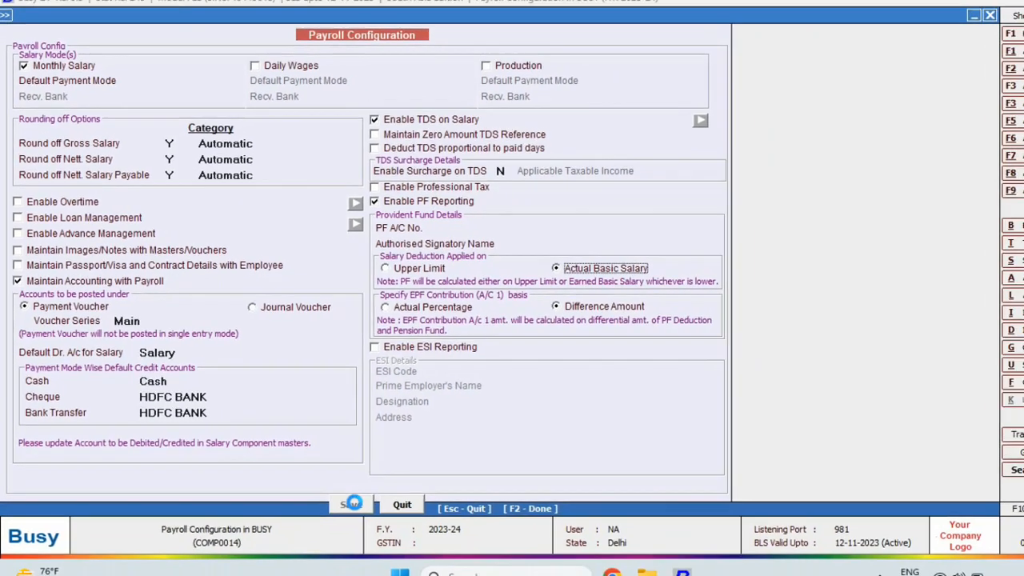
left_click(395, 542)
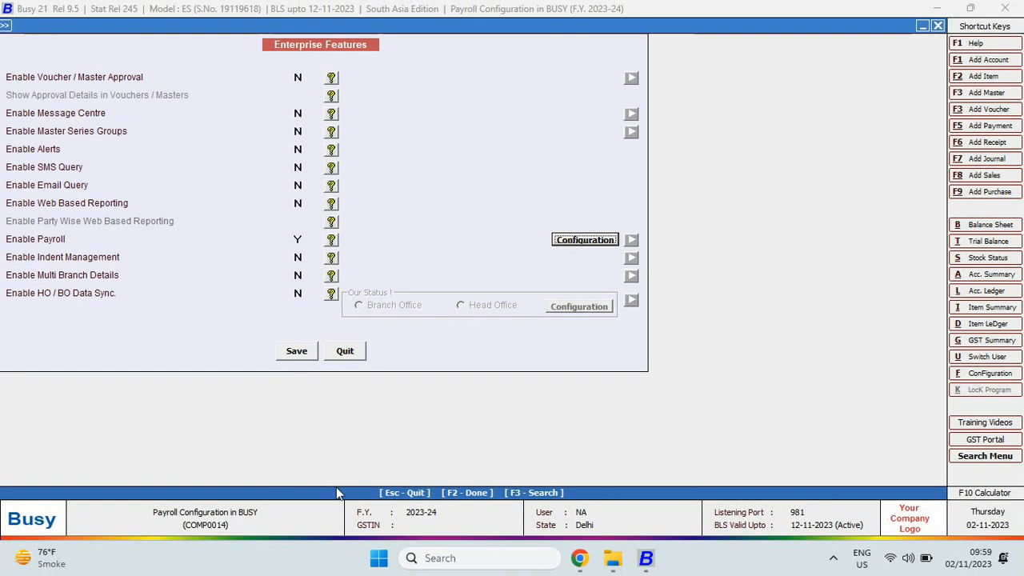
Save the Enterprise Features settings and start adding a new employee master
left_click(289, 352)
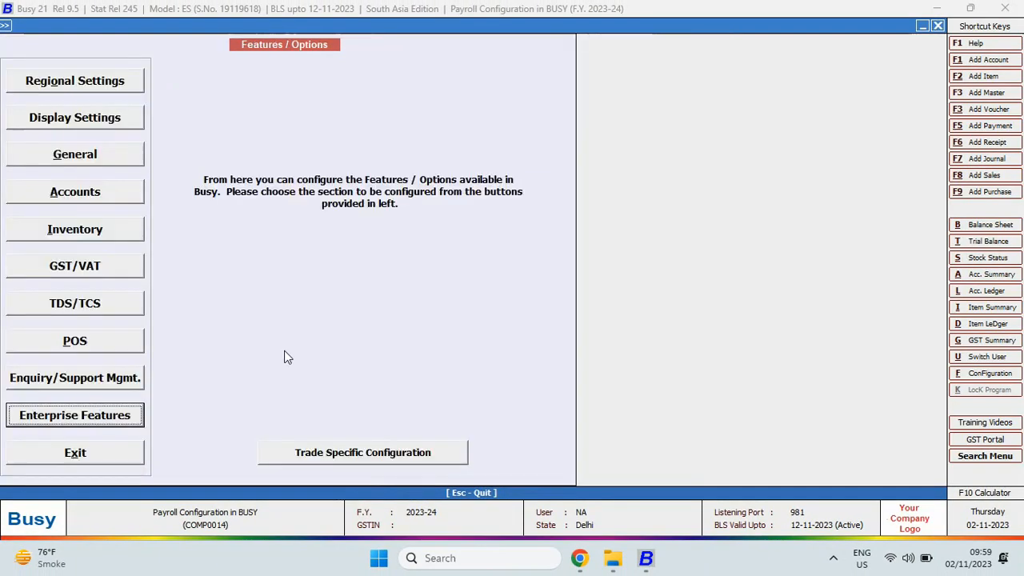
key("Escape")
key("Return")
key("e")
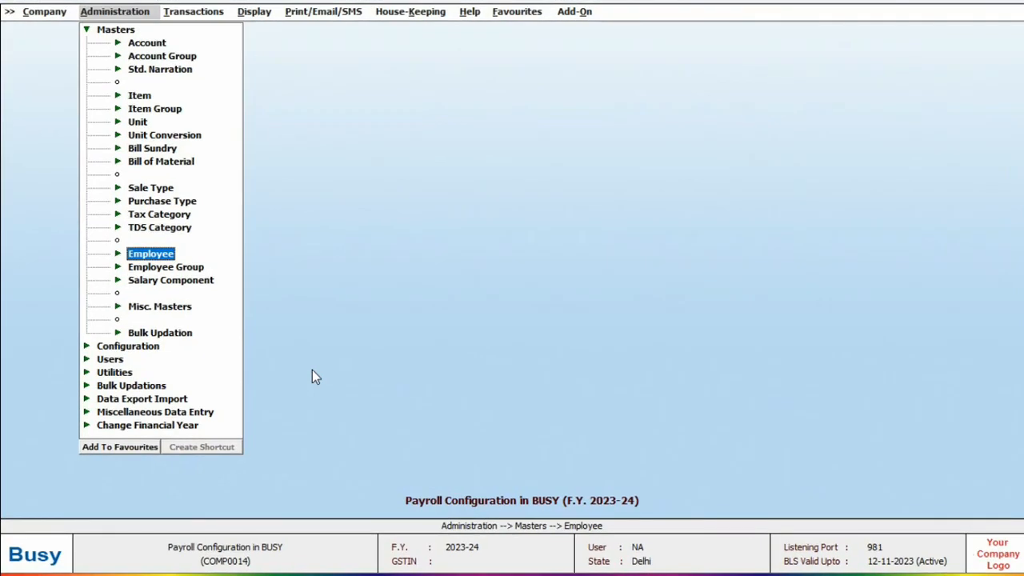
key("Return")
key("Return")
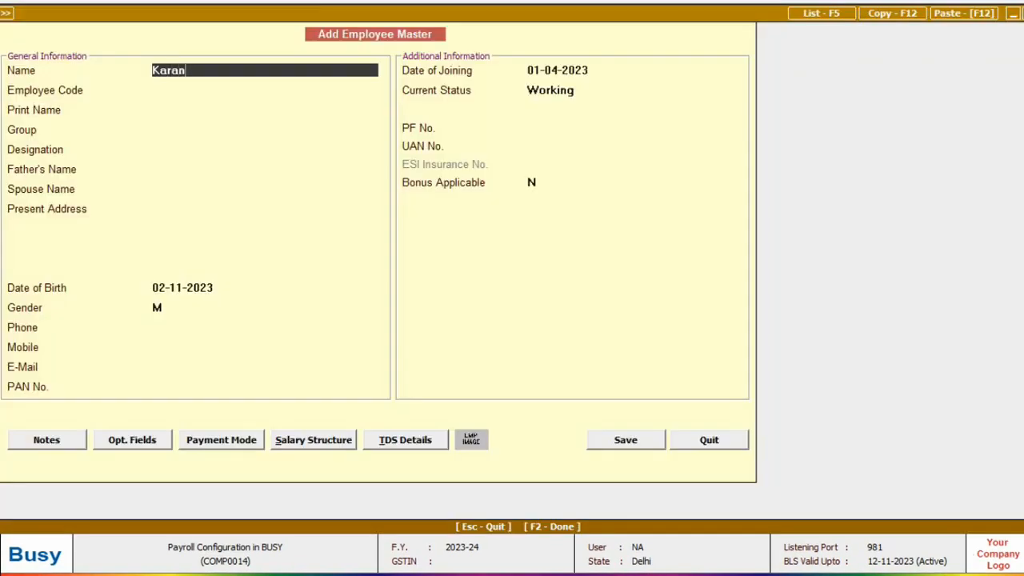
Enter the employee's name and code 200001, keeping the default print name
key("Return")
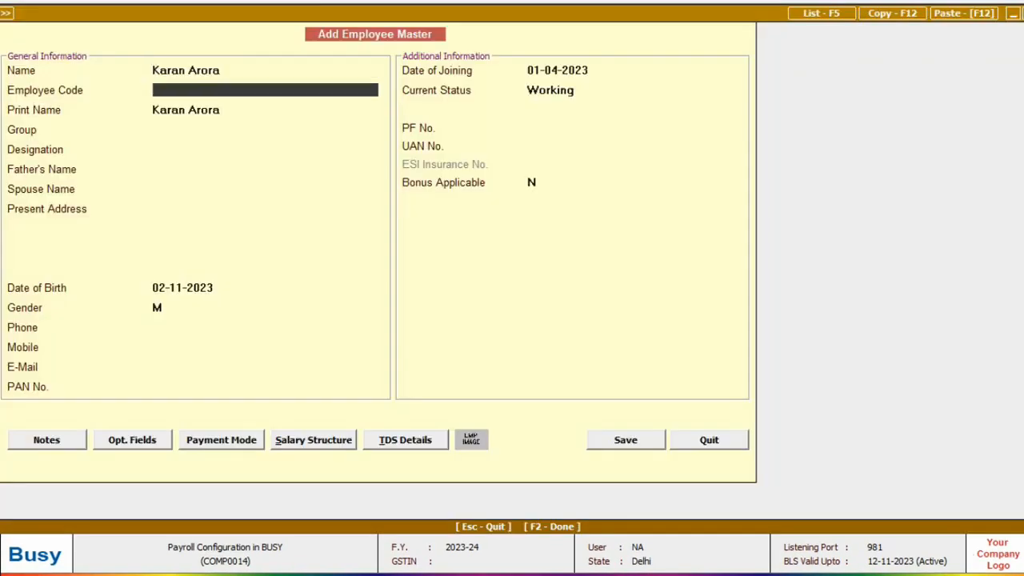
type("200001")
key("Return")
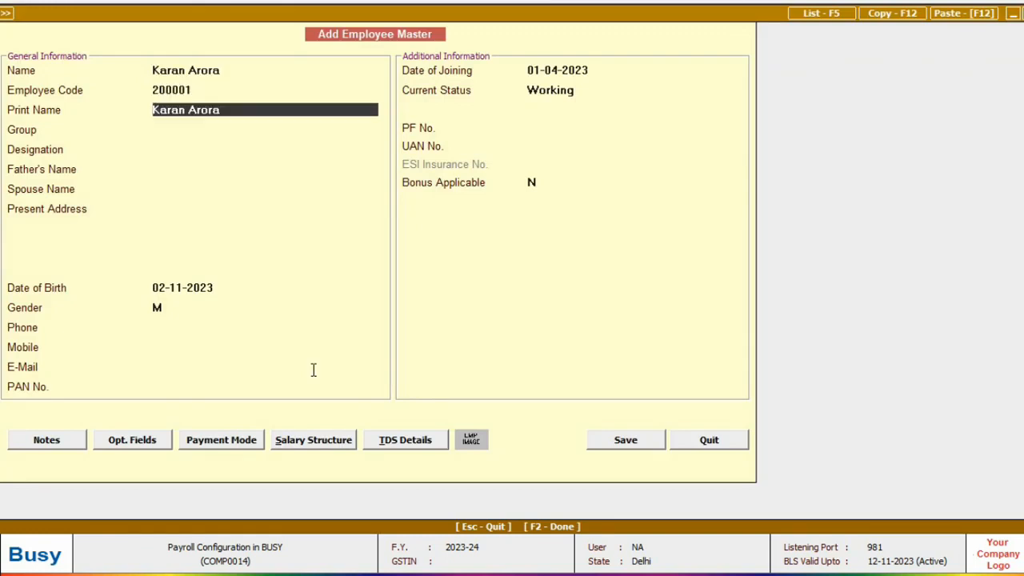
key("Return")
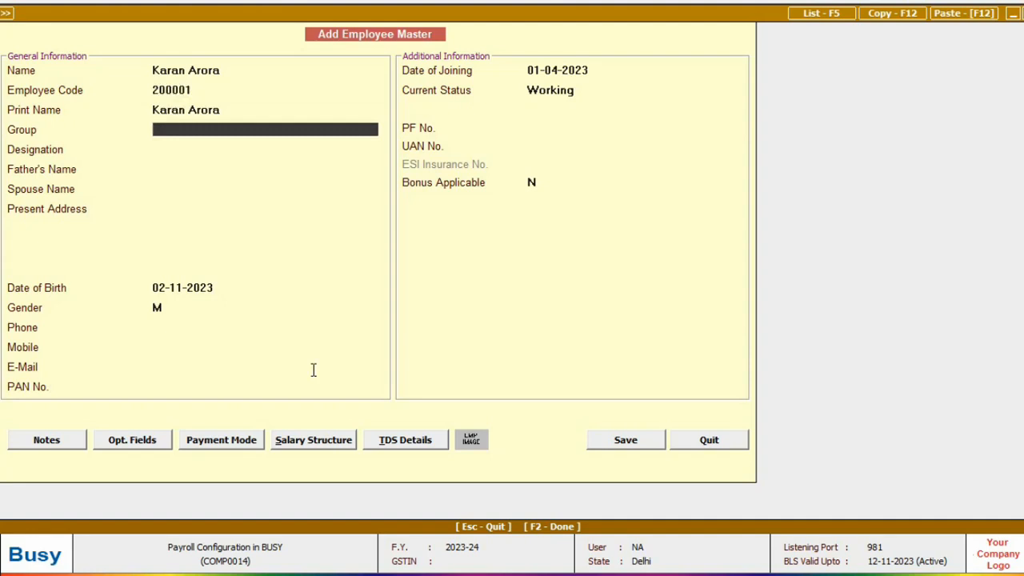
Create the new employee group 'Sales & Partner Enablement' and assign it
key("space")
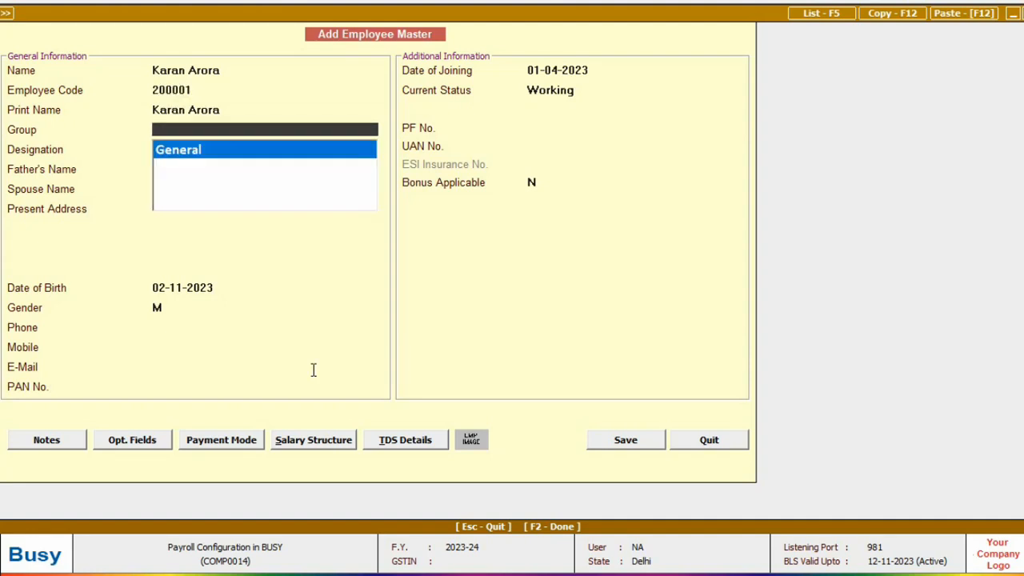
key("F3")
type("Sales & Pa")
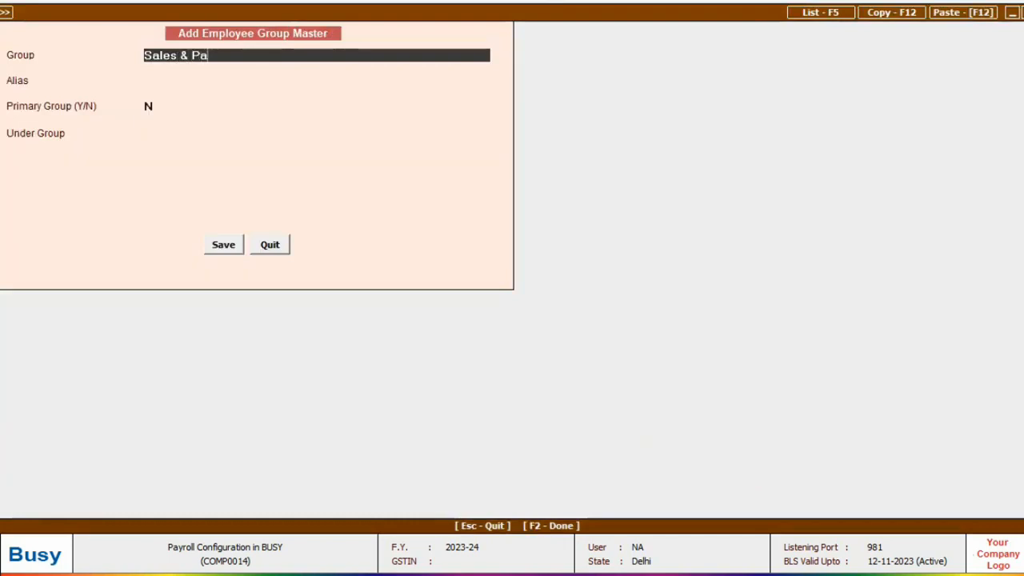
type("rtner Enablement")
key("Return")
type("Y")
key("Return")
key("Return")
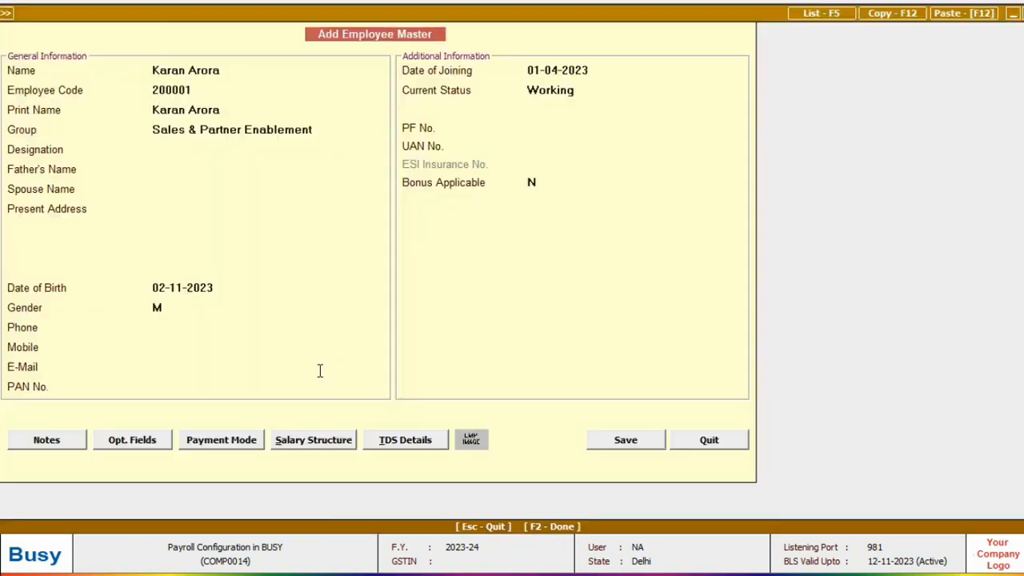
Set designation Manager, keep status Working, and leave PF No. and UAN No. empty
type("Manager")
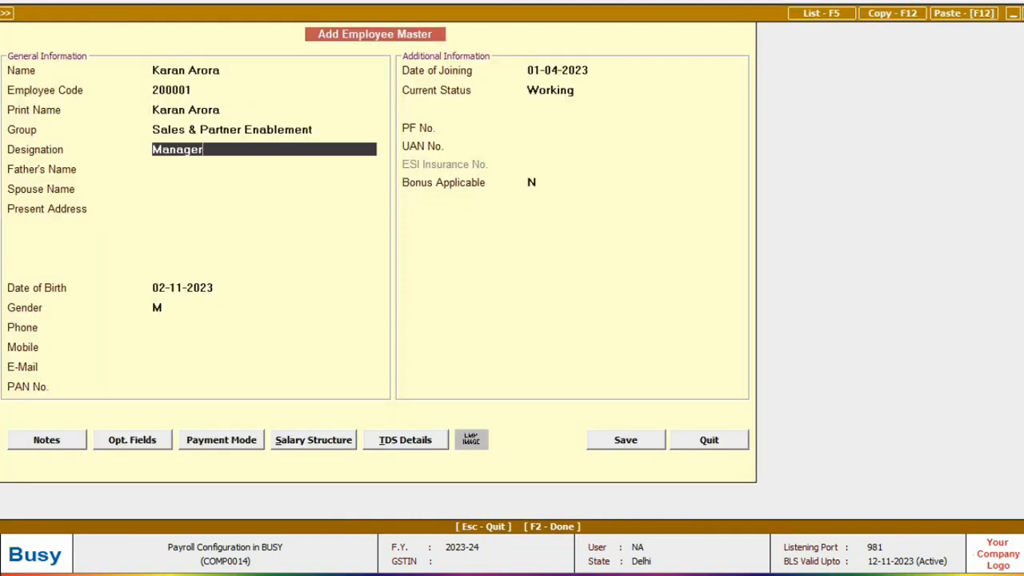
key("Return")
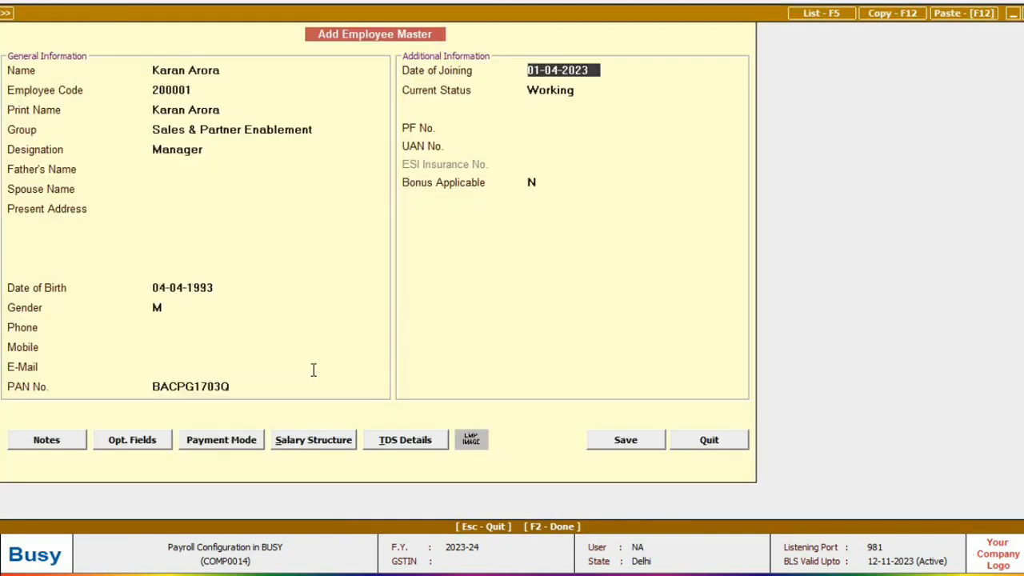
key("Return")
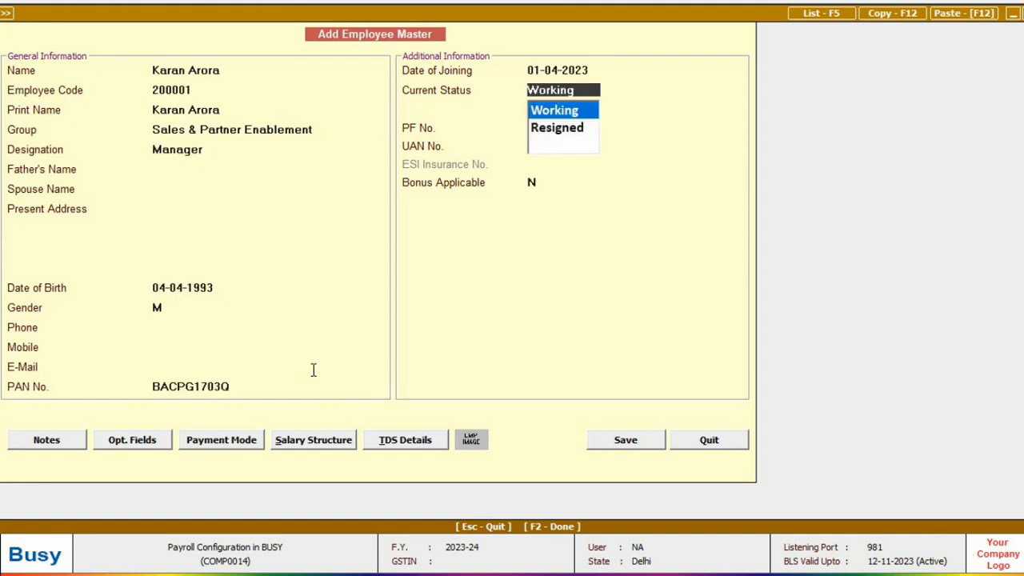
key("Return")
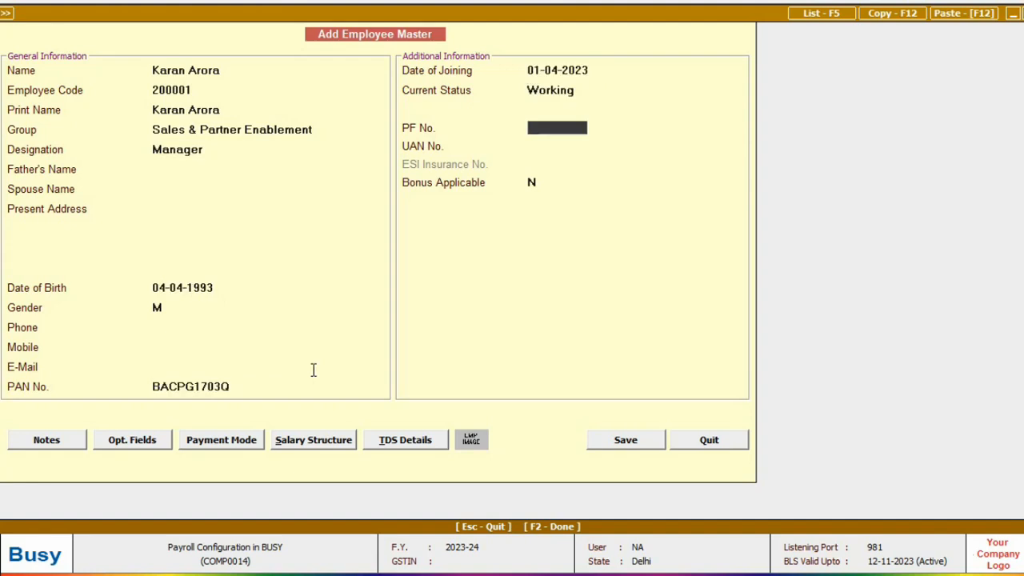
key("Return")
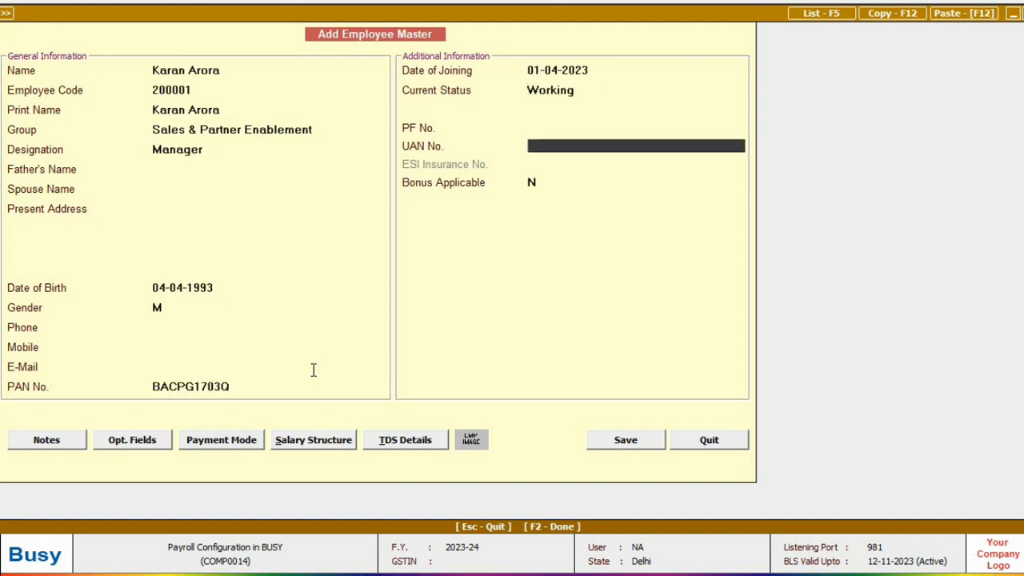
key("Return")
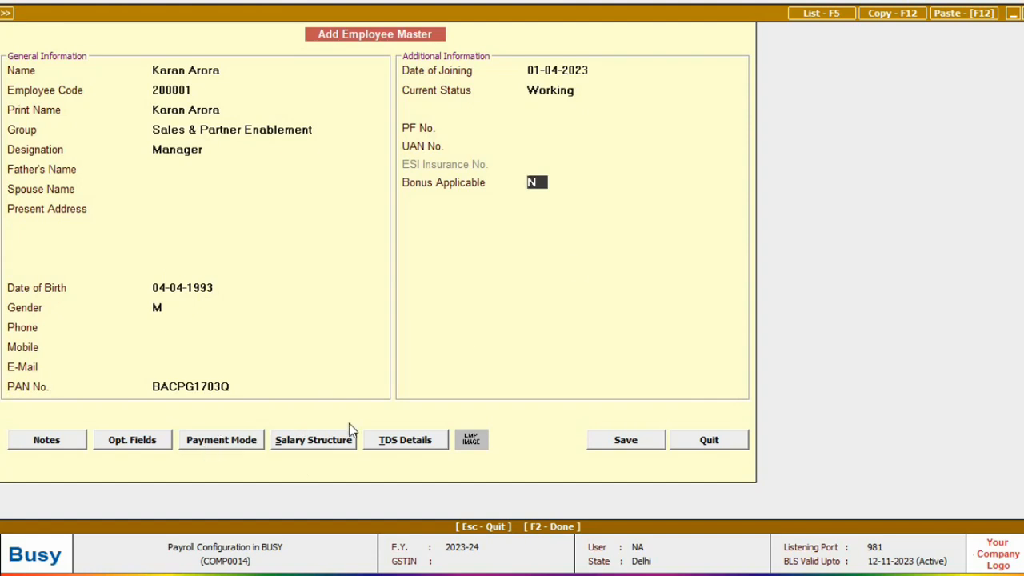
Choose Cheque as the employee's mode of salary payment and confirm it
left_click(228, 446)
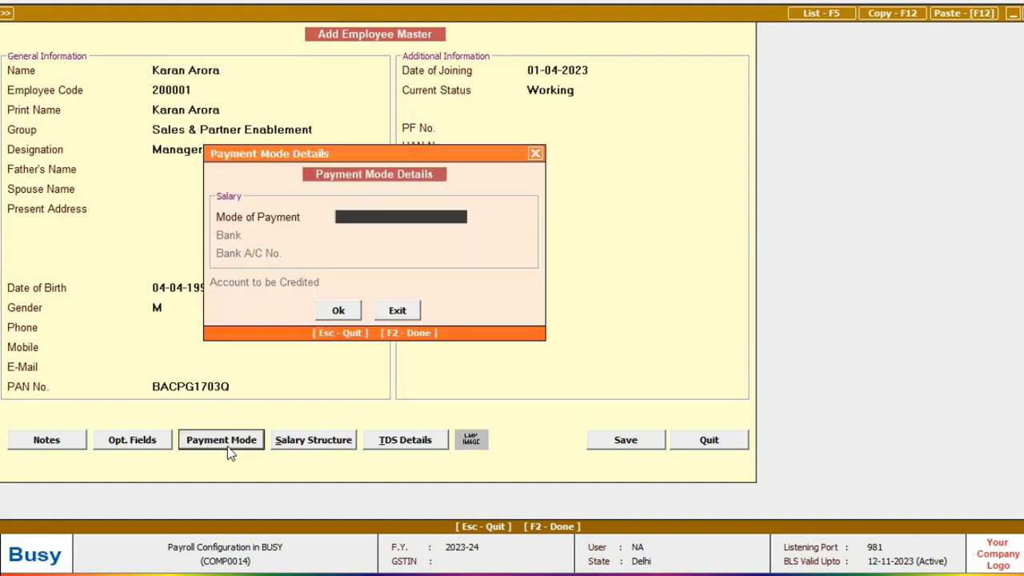
key("Down")
key("Down")
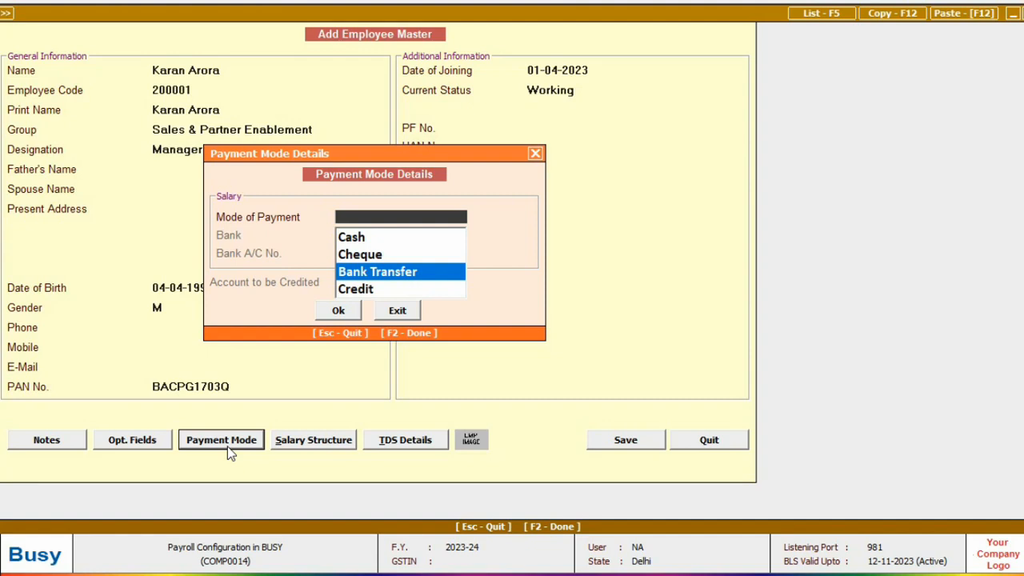
key("Up")
key("Up")
key("Return")
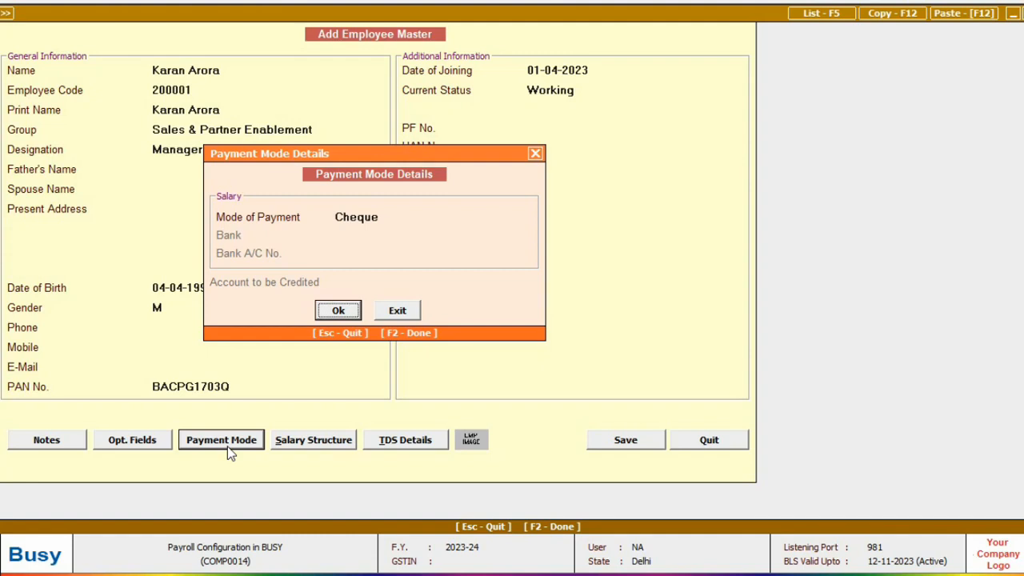
key("Return")
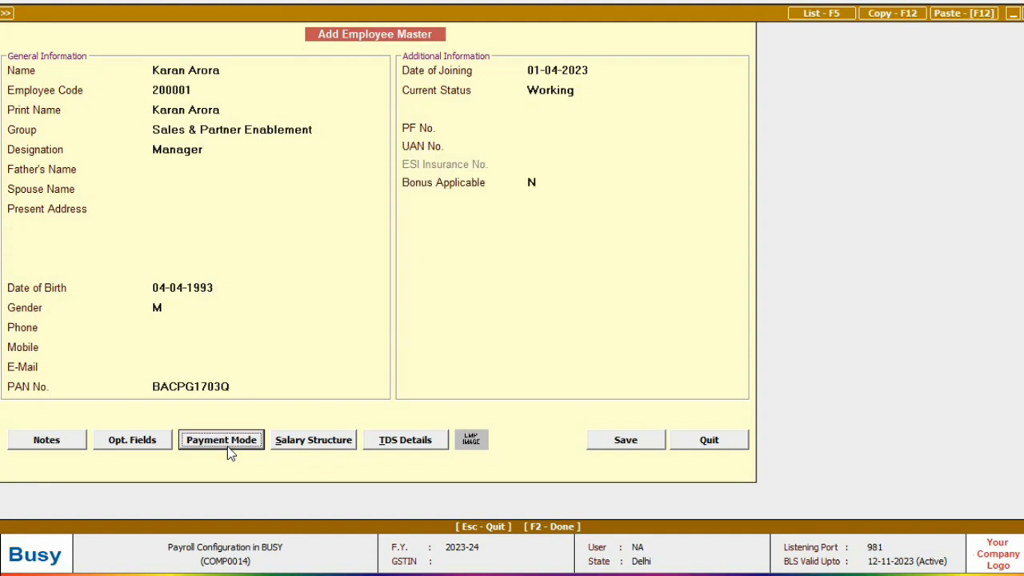
left_click(285, 447)
Add Basic at 22,000 and HRA at 50% to the salary structure
left_click(286, 446)
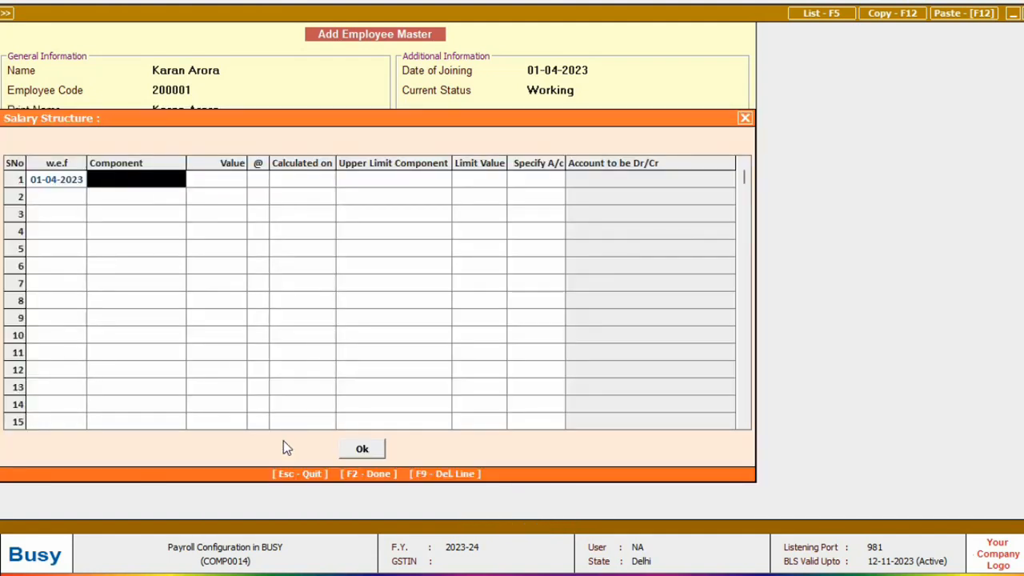
type("basic")
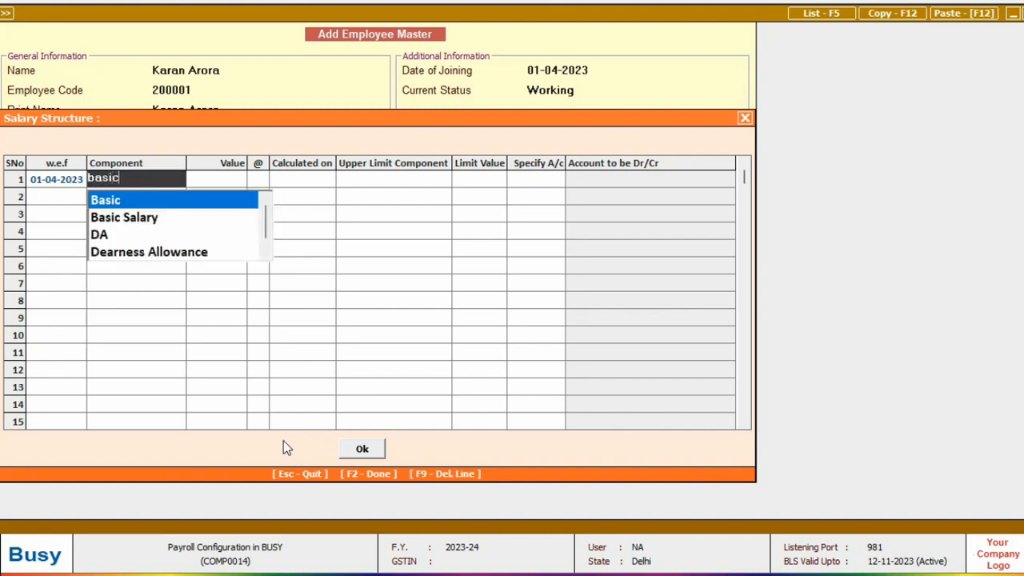
key("Return")
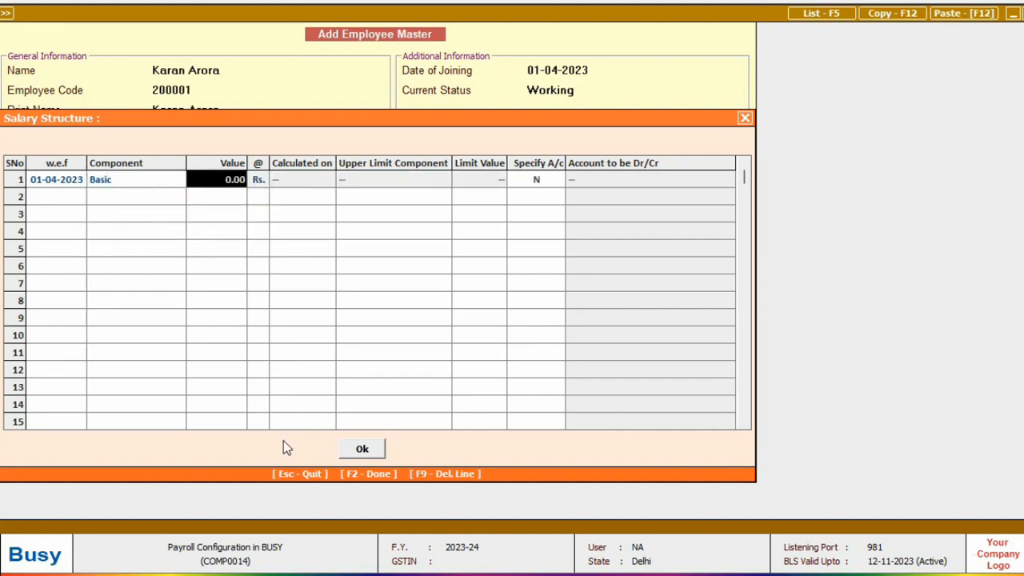
type("22000")
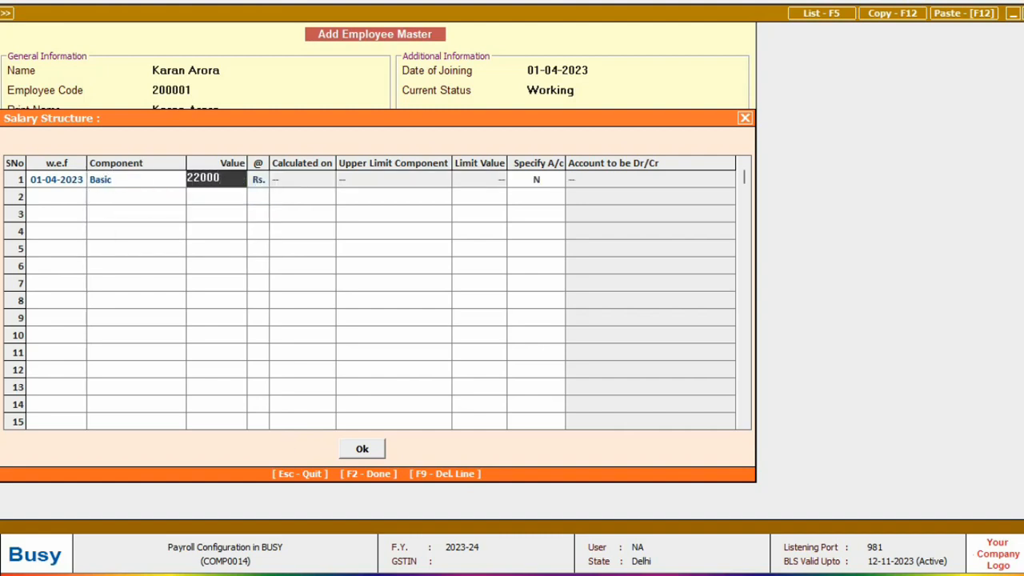
key("Return")
type("hra")
key("Return")
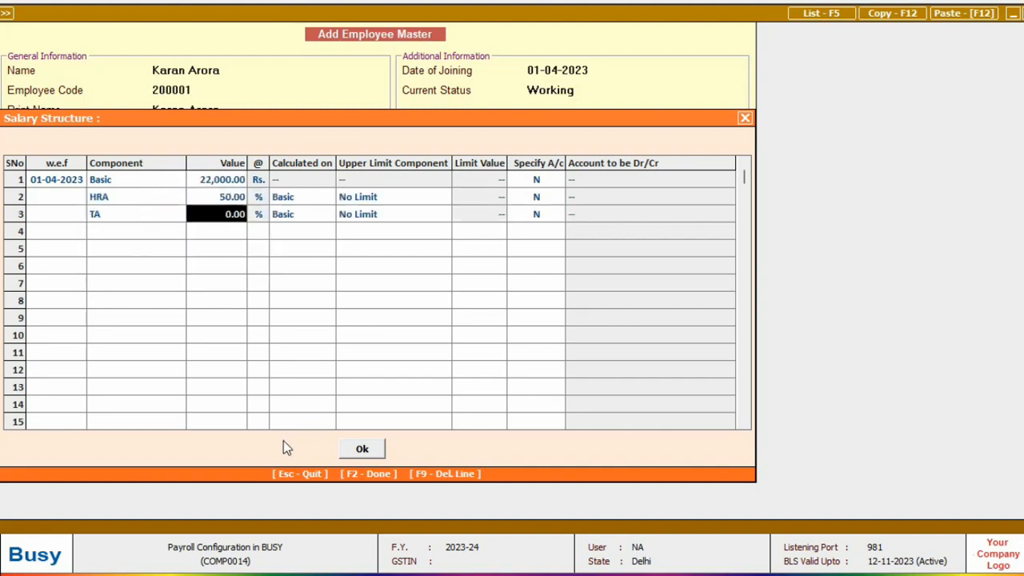
Add TA at 10% and PF at 12%, then save the employee record
type("10")
key("Return")
type("pf")
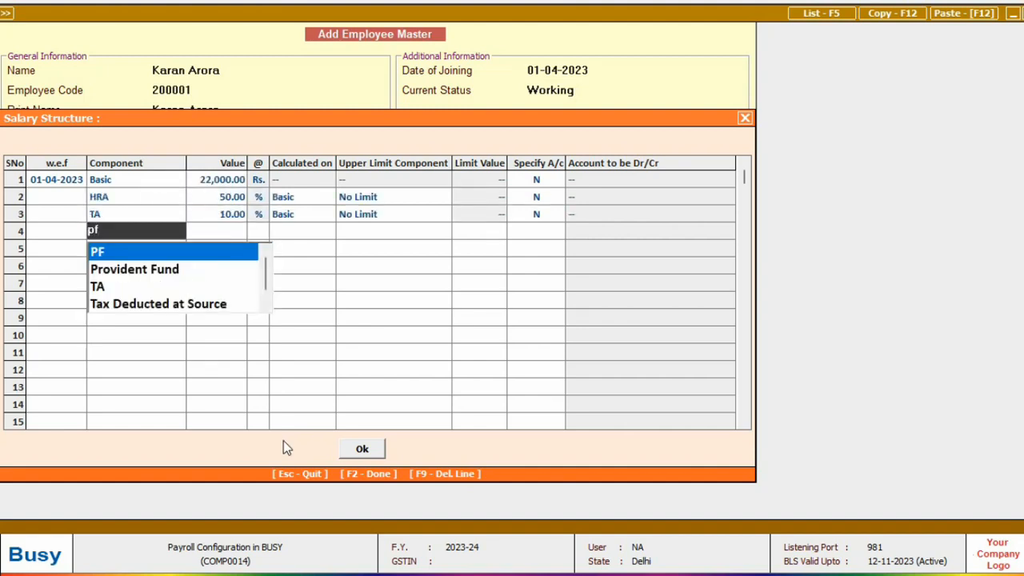
key("Return")
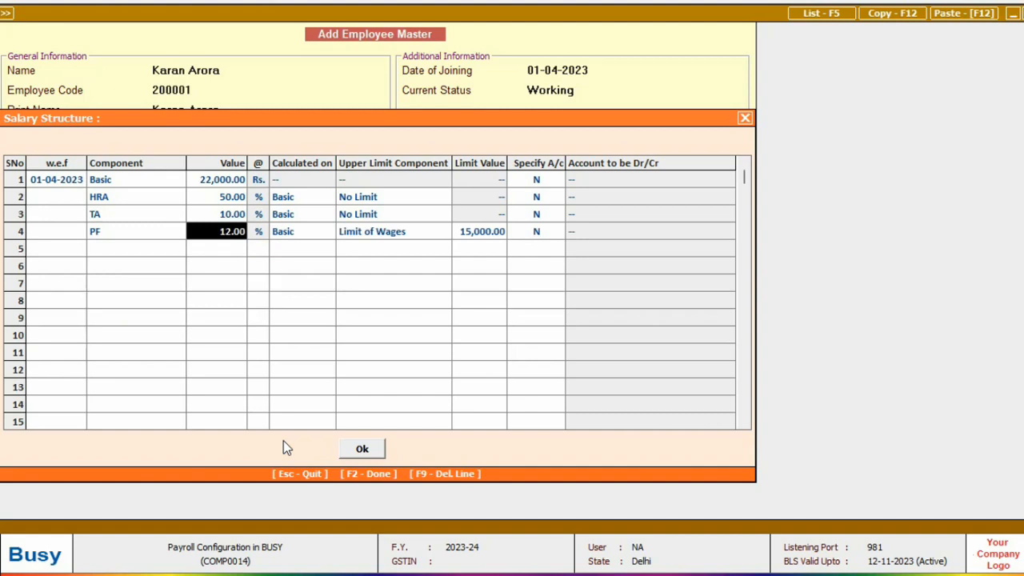
key("Return")
key("Return")
key("Return")
key("Return")
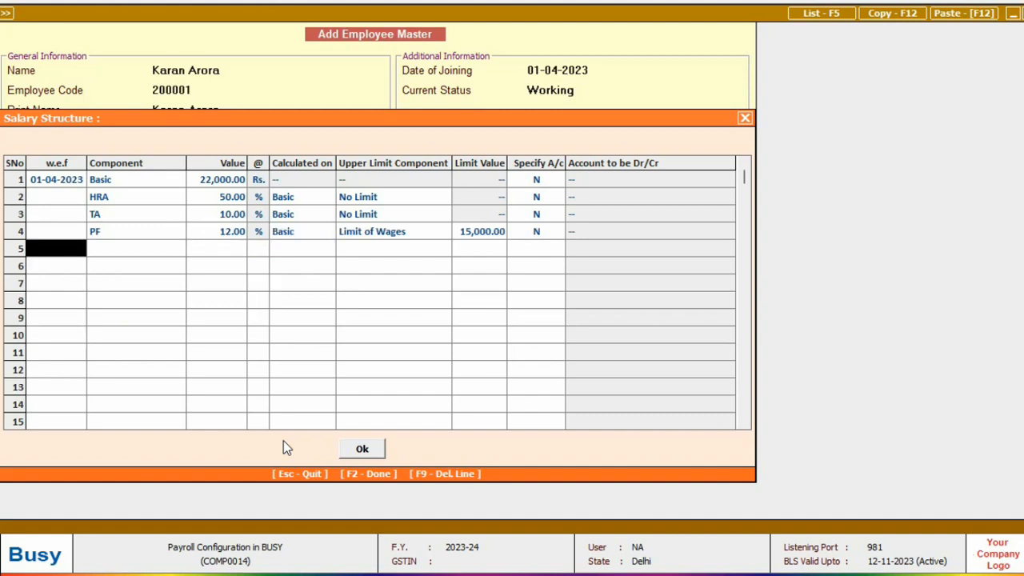
key("F2")
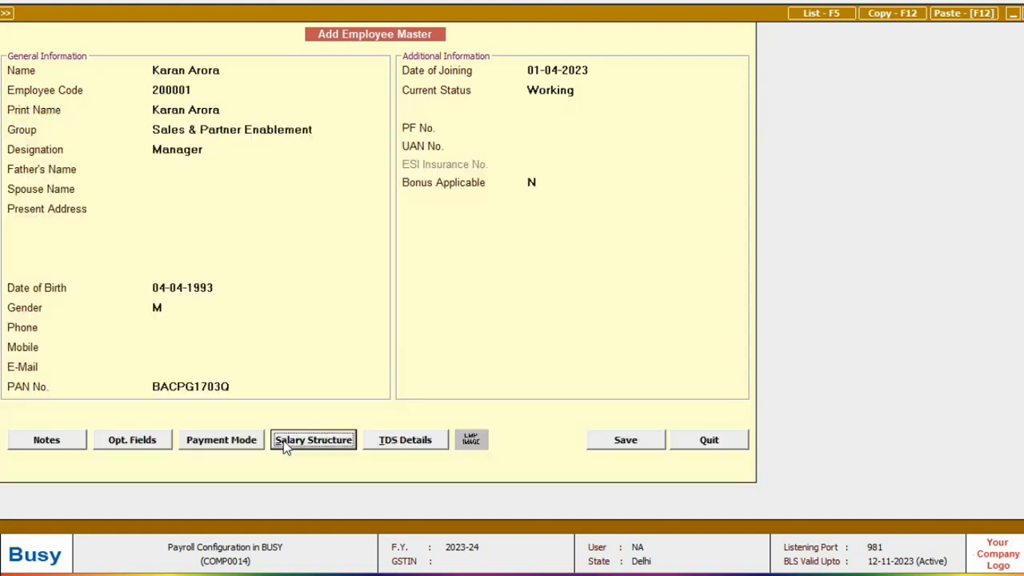
left_click(609, 440)
Open the employee for modification and compute the projected salary in TDS Details
key("Down")
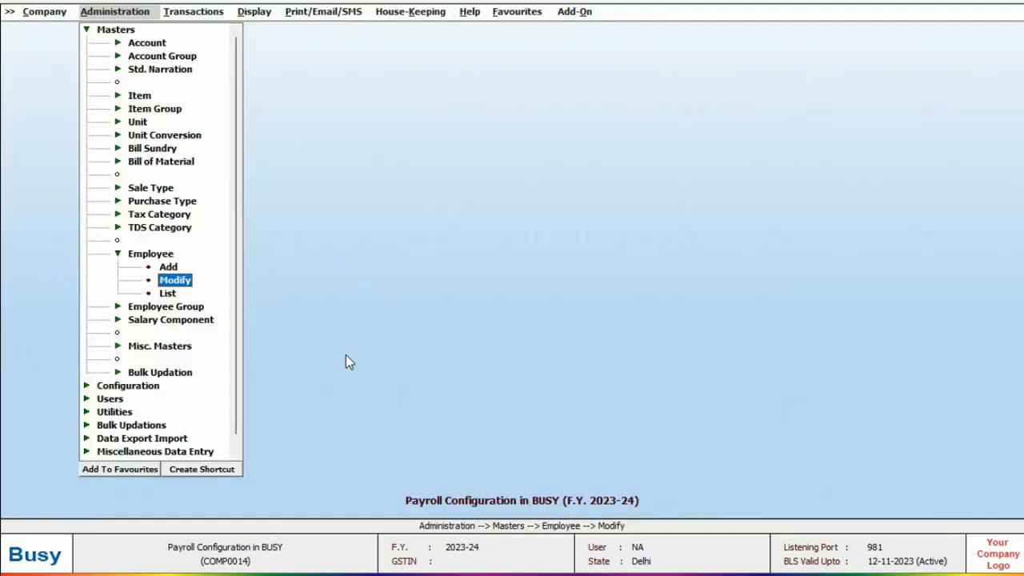
key("Return")
key("Return")
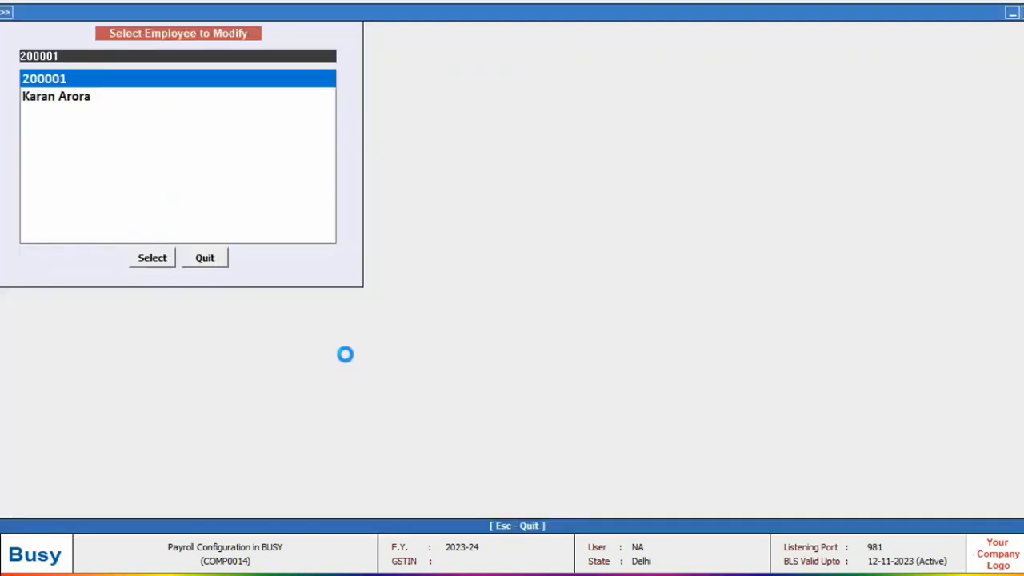
left_click(405, 440)
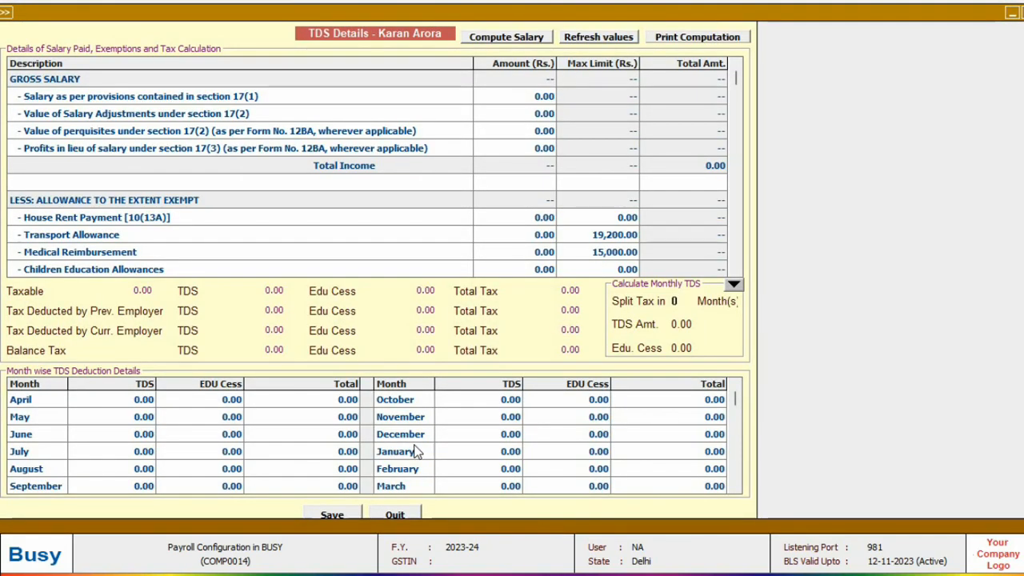
left_click(509, 40)
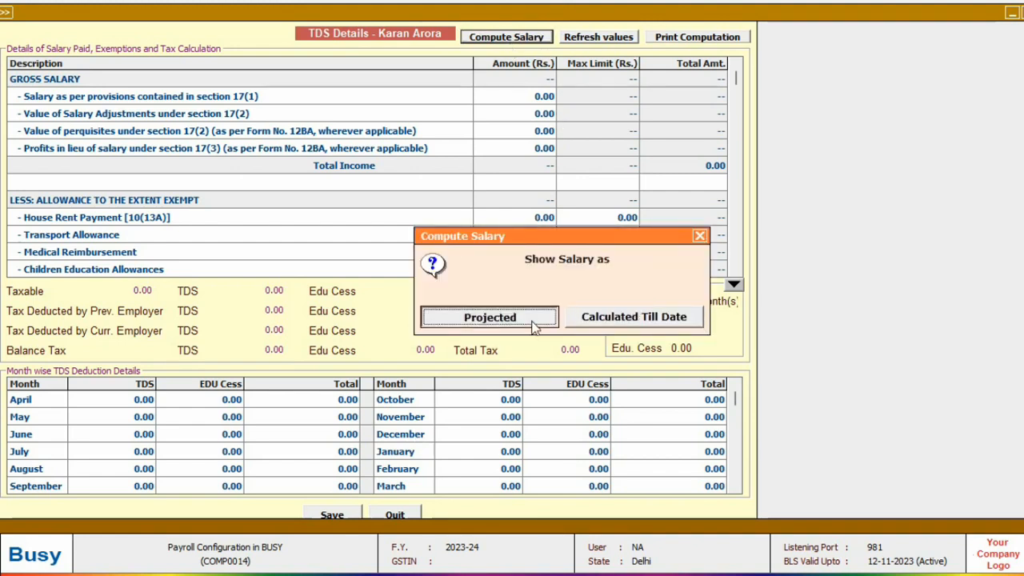
left_click(512, 318)
key("Return")
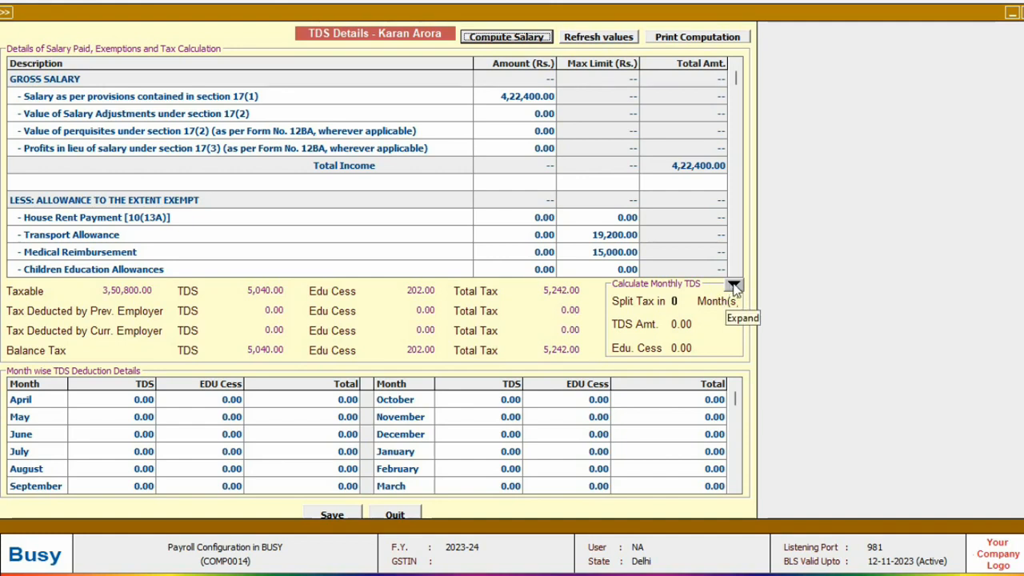
Split the 5,242 tax over 12 months at 436.80 monthly and save it
left_click(682, 301)
type("12")
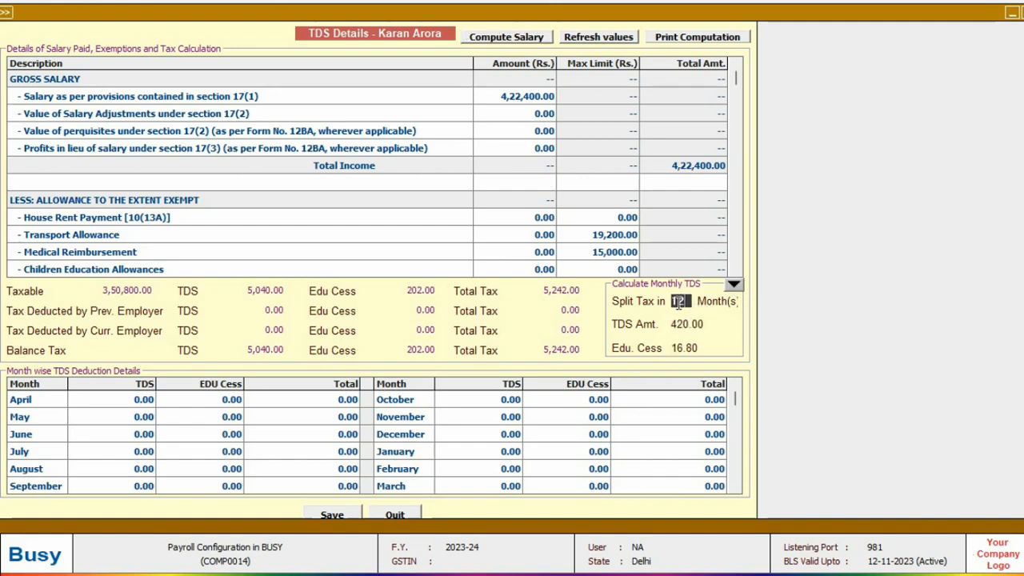
key("Return")
key("F2")
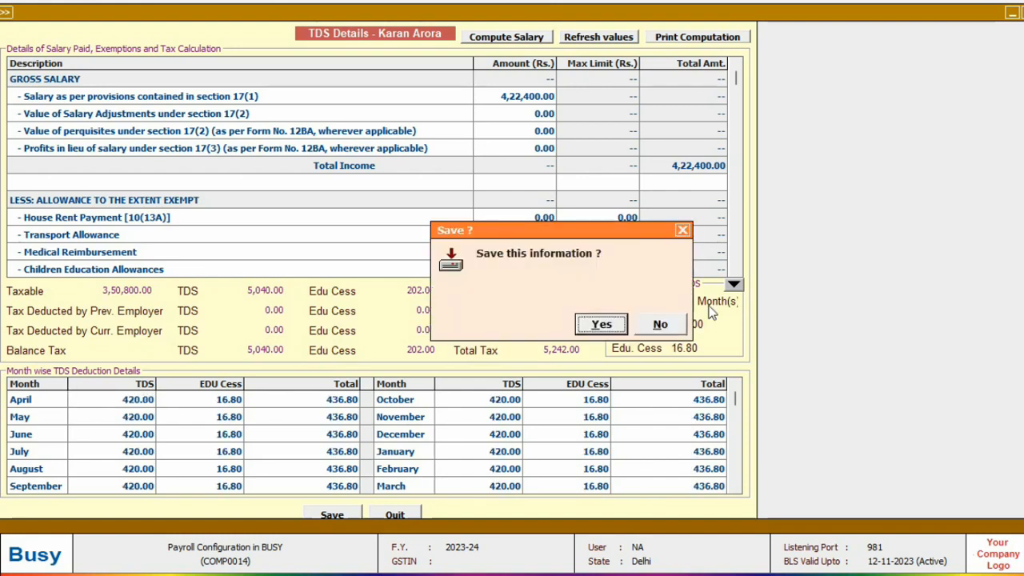
key("Return")
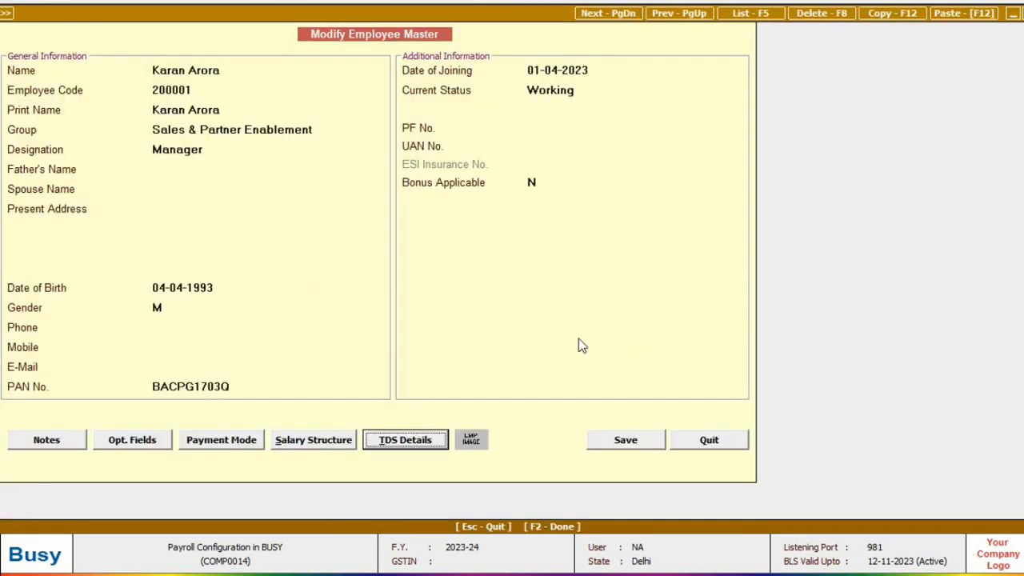
Add TDS as the fifth salary component, save the employee master and close the list
left_click(315, 440)
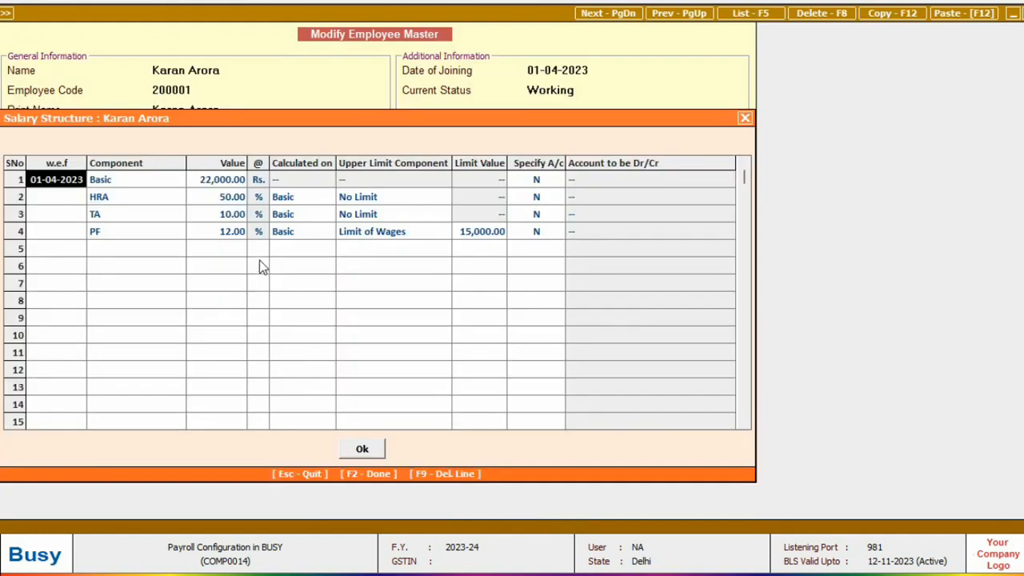
left_click(131, 249)
type("td")
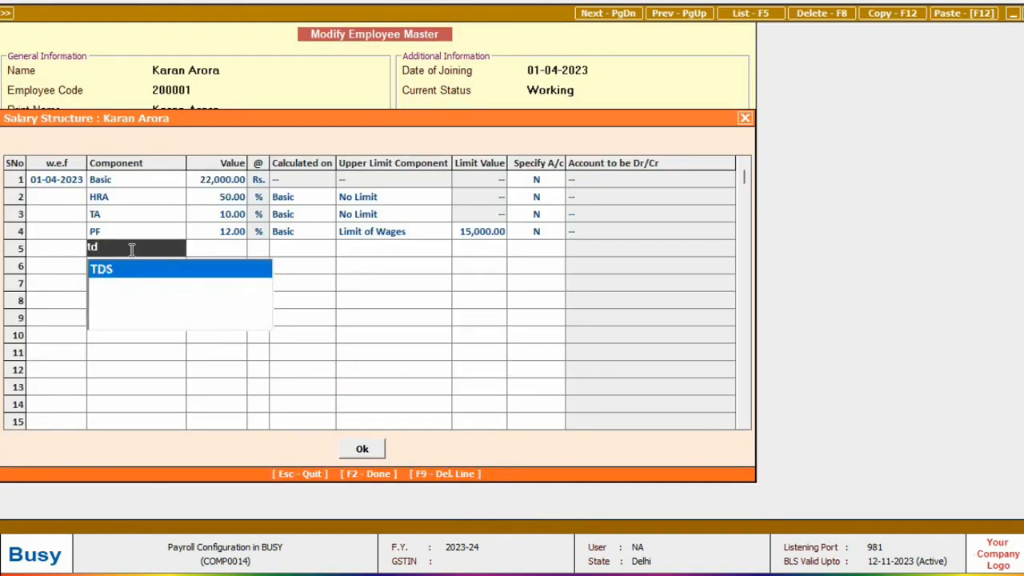
key("Return")
key("F2")
key("F2")
key("F2")
key("Return")
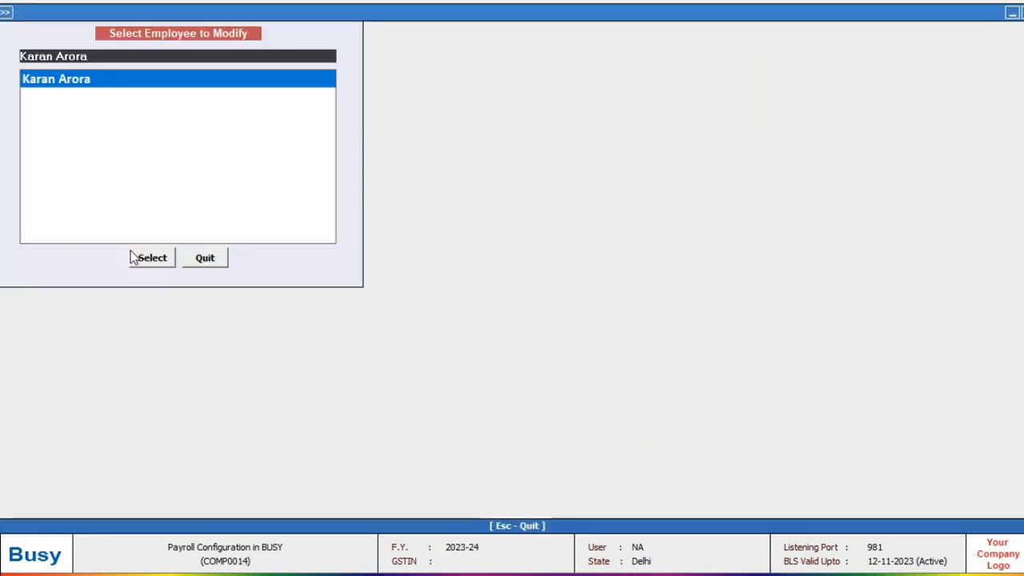
key("Escape")
key("Escape")
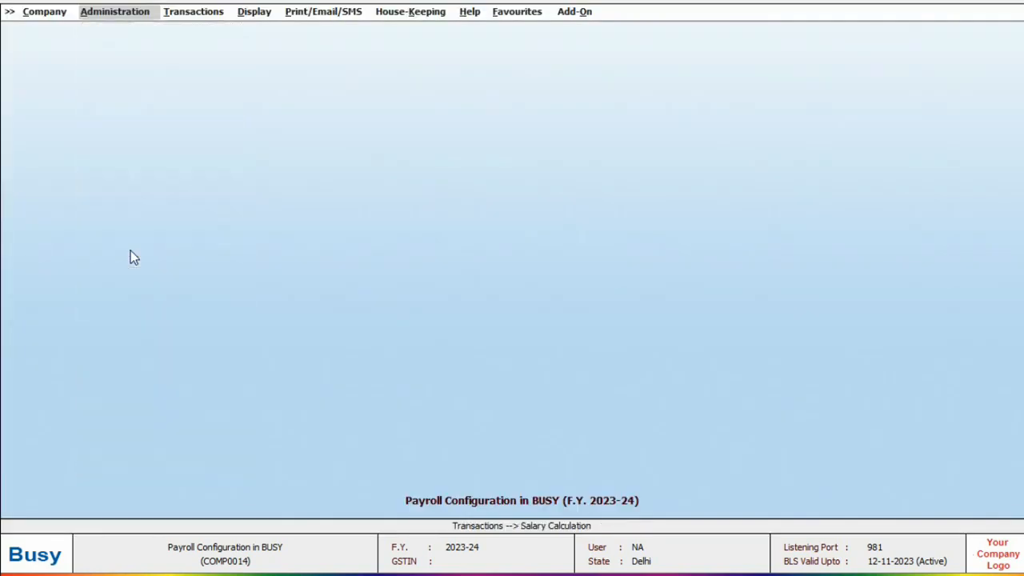
Open the voucher configuration for the Salary Calculation Main series
key("Return")
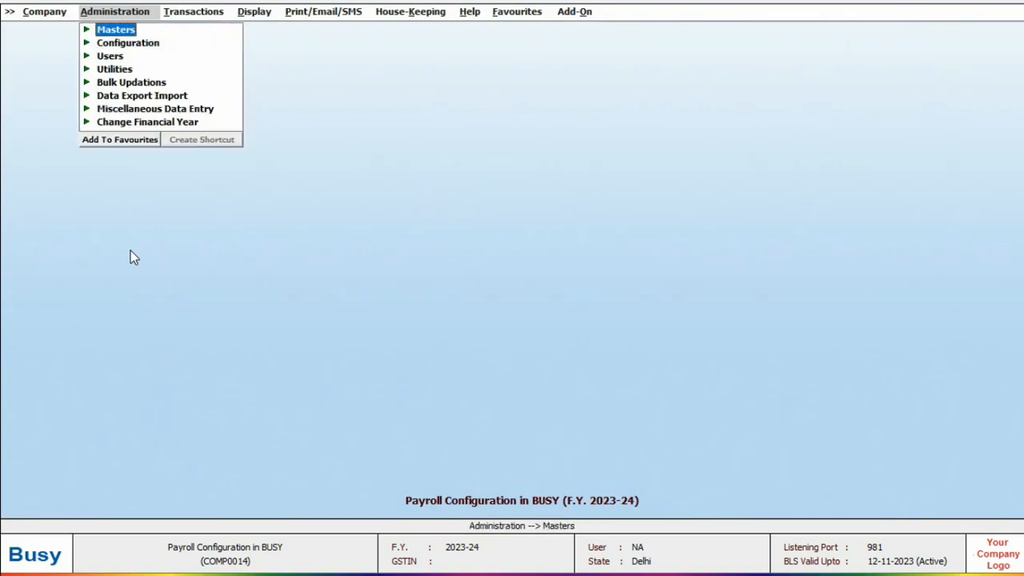
key("Down")
key("Return")
key("Down")
key("Return")
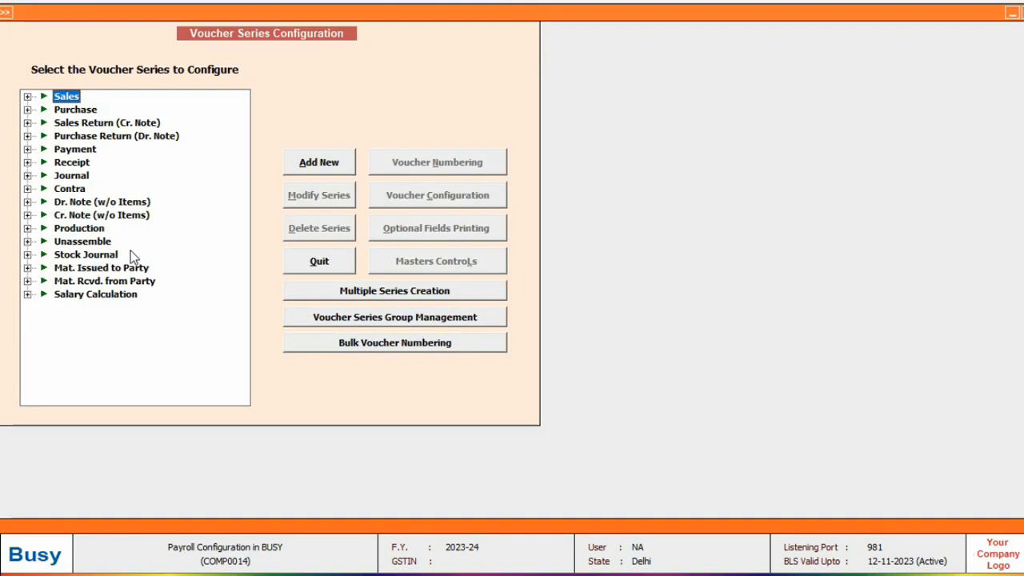
key("Down")
key("Down")
key("Down")
key("Down")
key("Down")
key("Down")
key("Down")
key("Down")
key("Down")
key("Down")
key("Down")
key("Down")
key("Down")
key("Down")
key("Down")
key("Right")
key("Down")
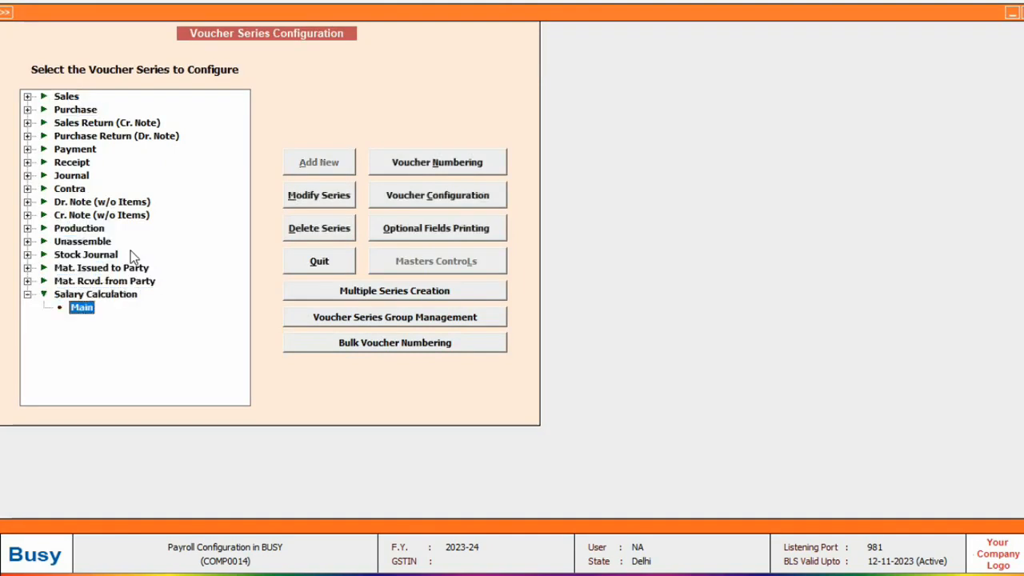
left_click(418, 186)
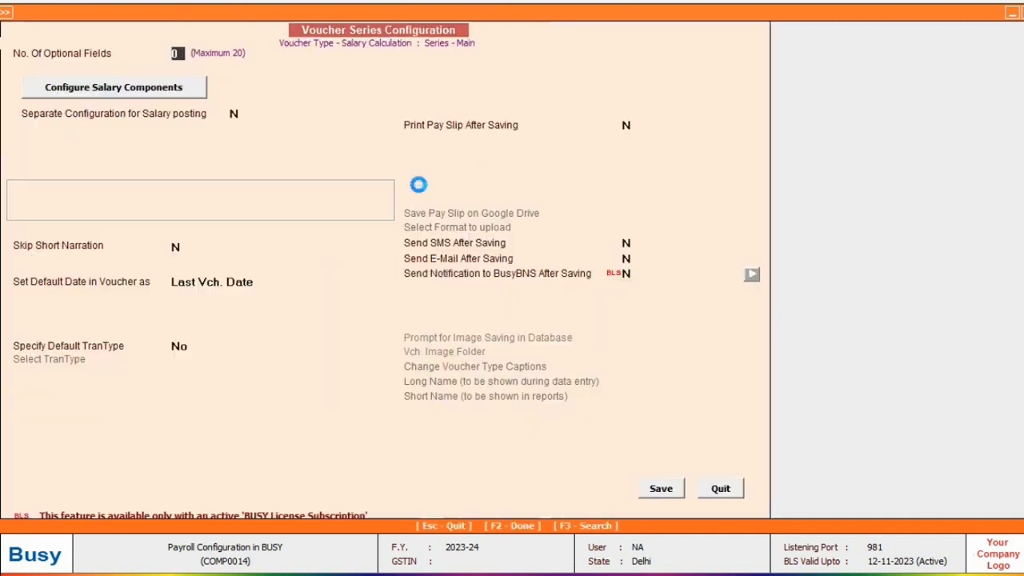
In the salary component order, list Basic, HRA and TA as earnings
left_click(125, 95)
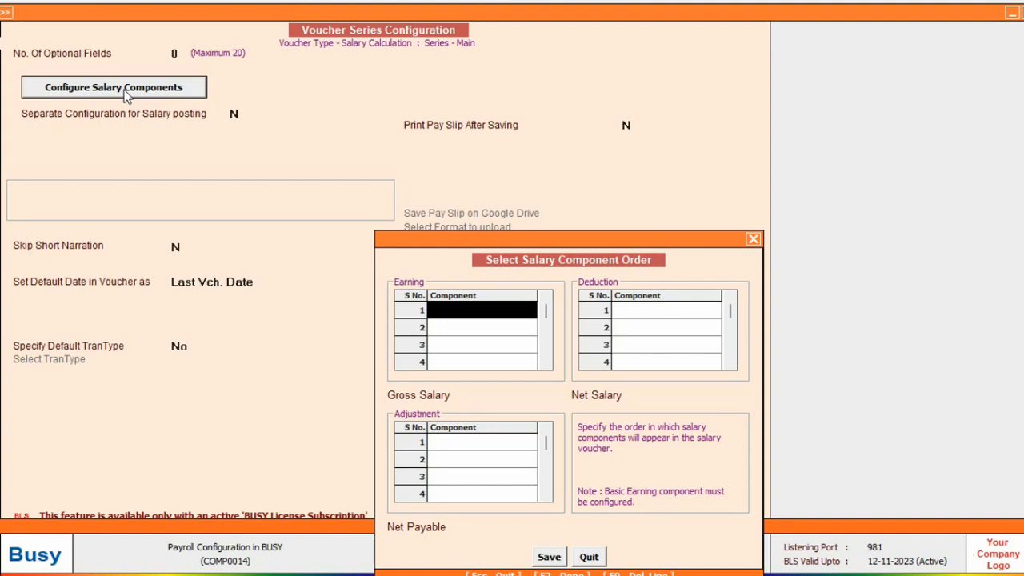
type("basic")
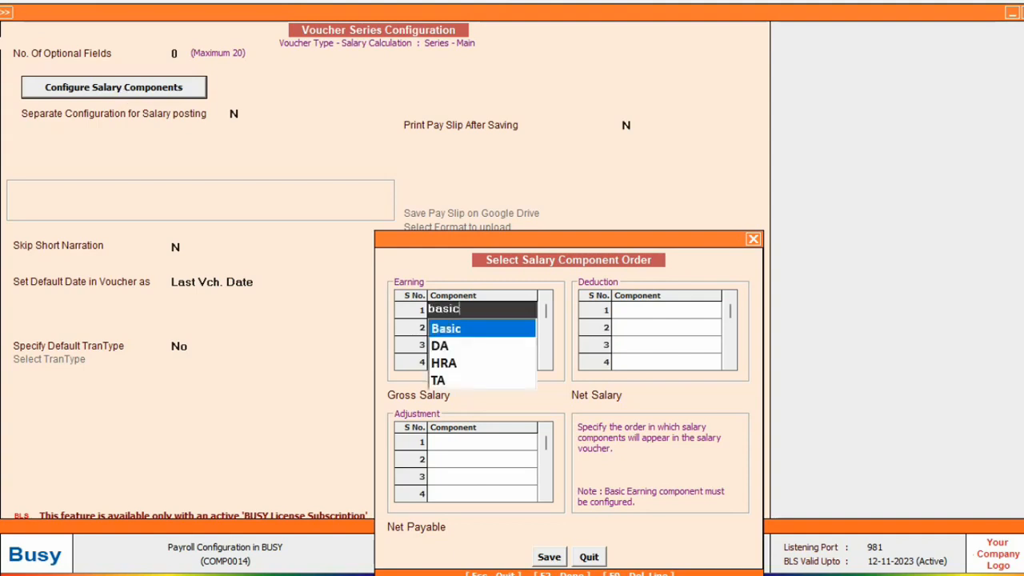
key("Return")
type("hra")
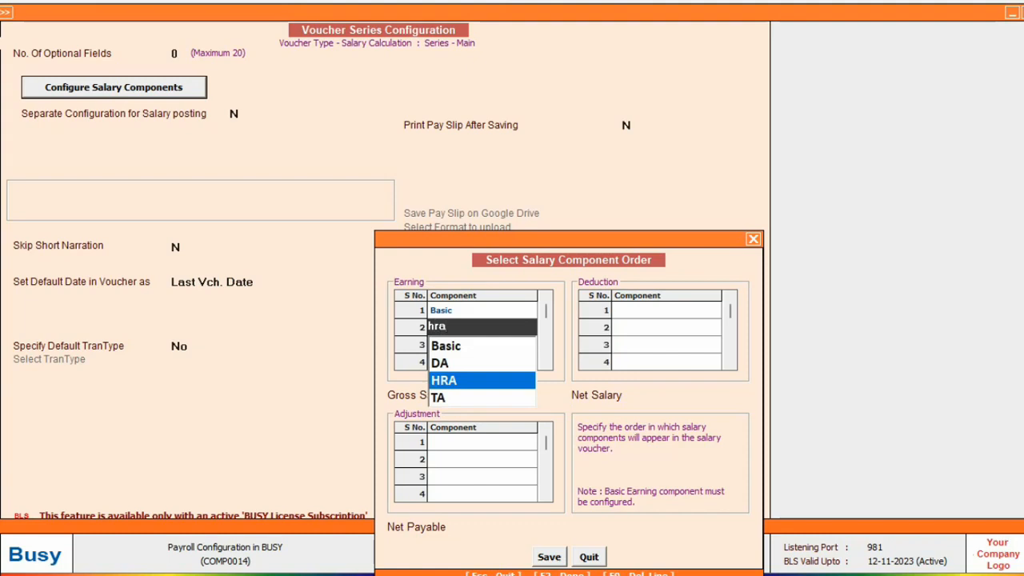
key("Return")
type("ta")
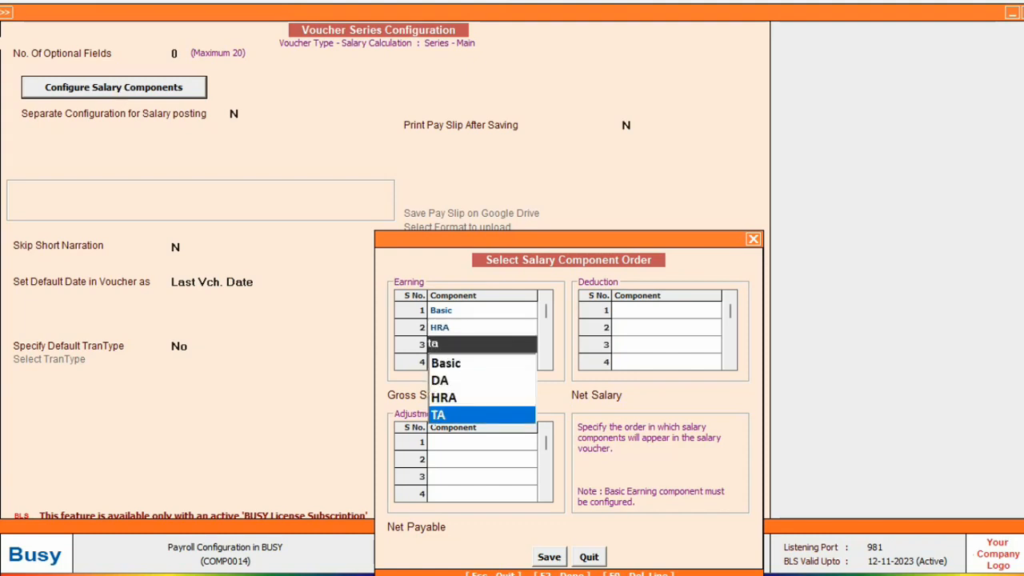
key("Return")
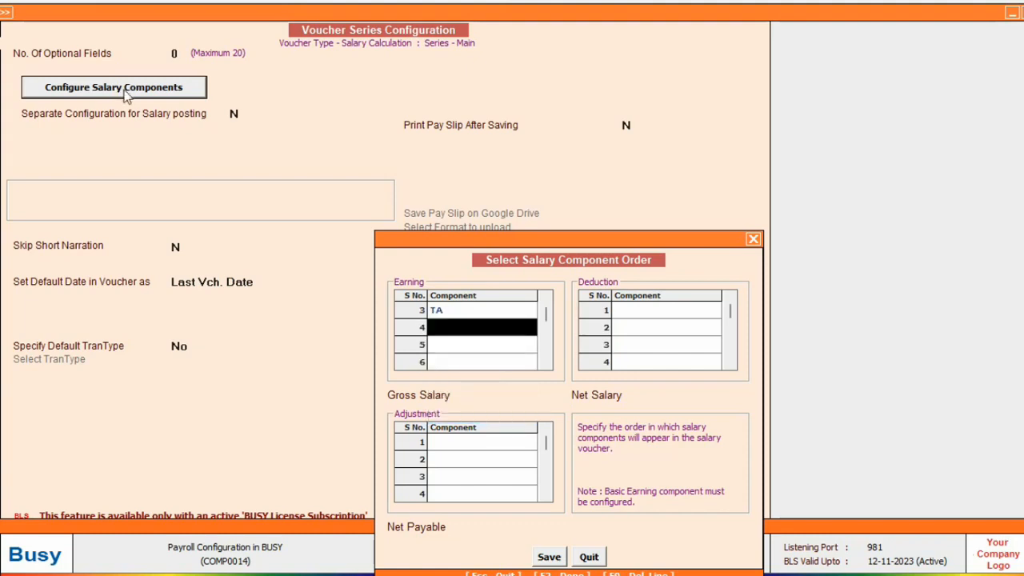
Add PF as a deduction and TDS as an adjustment, then save the configuration
left_click(640, 309)
type("pf")
key("Return")
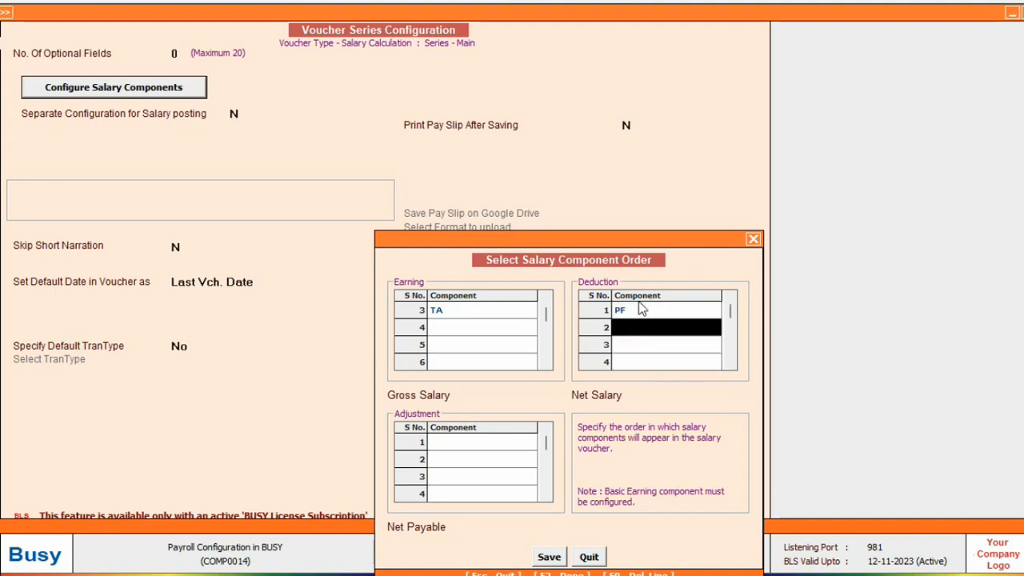
key("Return")
type("tds")
key("Return")
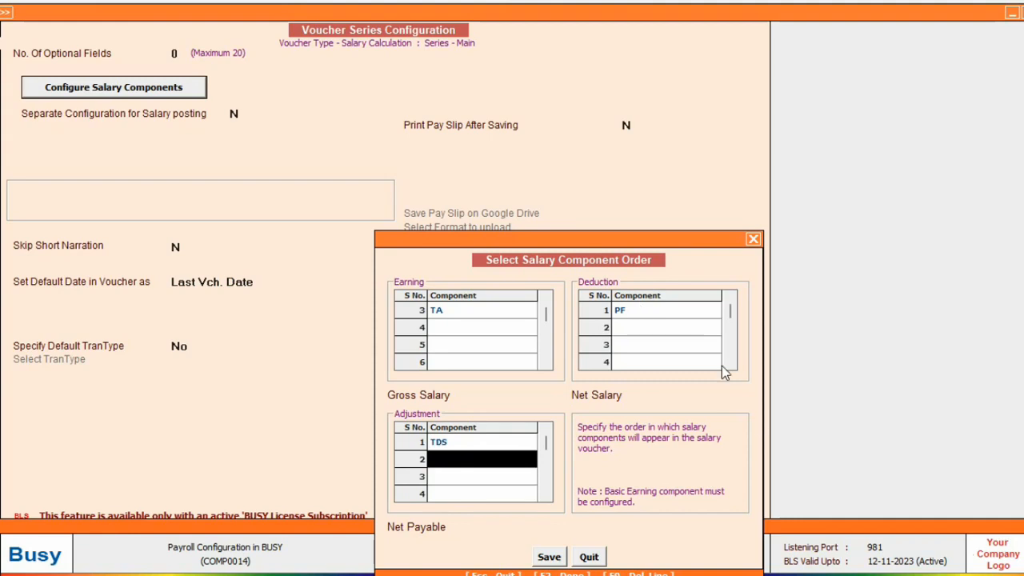
left_click(550, 557)
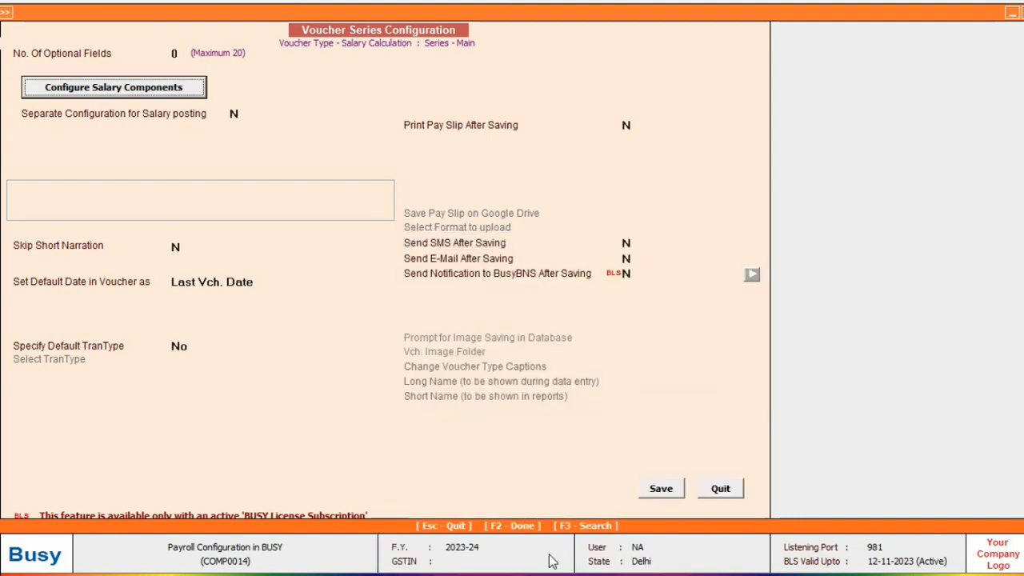
left_click(665, 494)
Start adding a new Salary Calculation voucher from Transactions
key("Escape")
key("Escape")
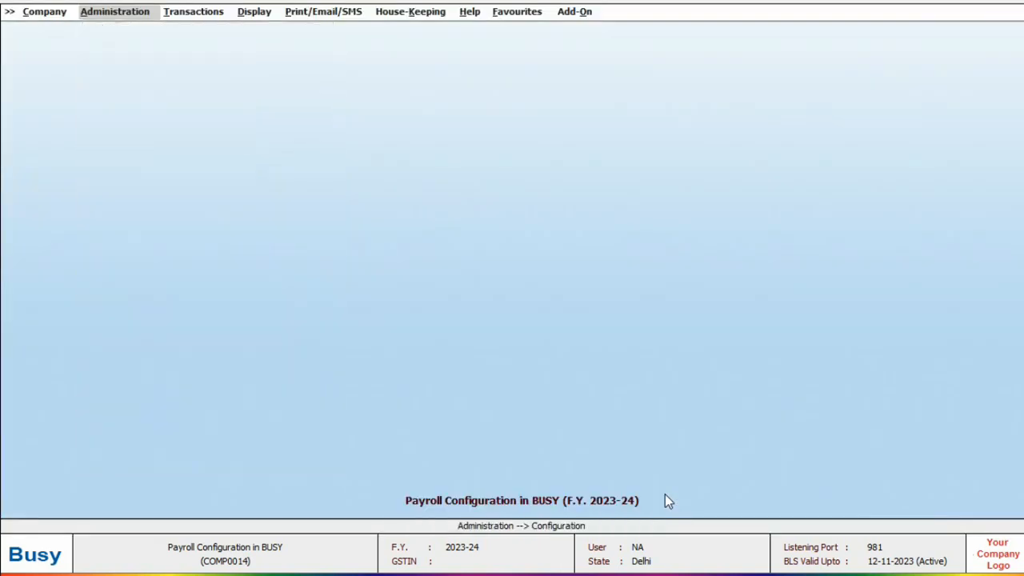
key("Right")
key("Return")
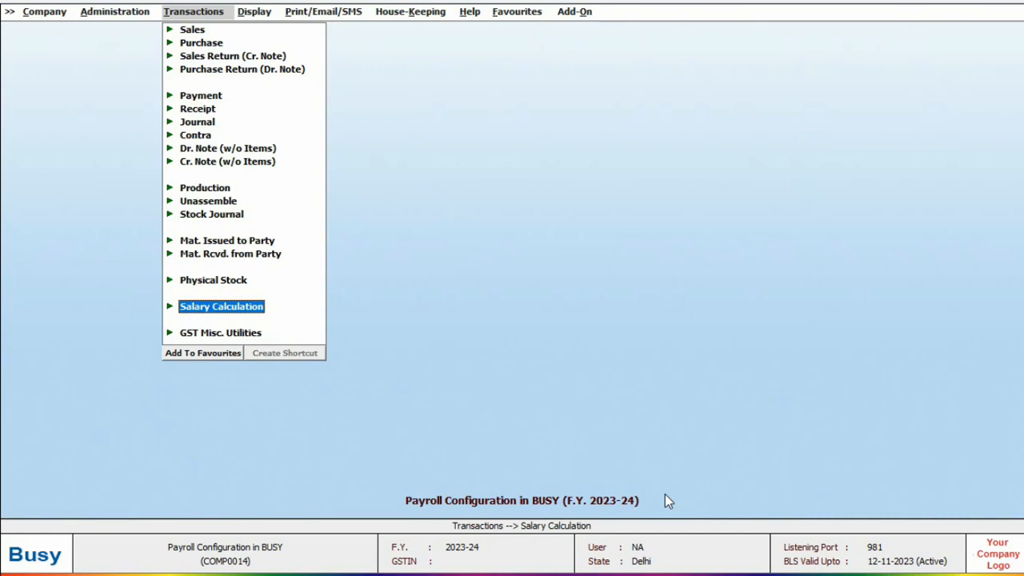
key("Return")
key("Return")
key("Return")
type("1-5")
key("Return")
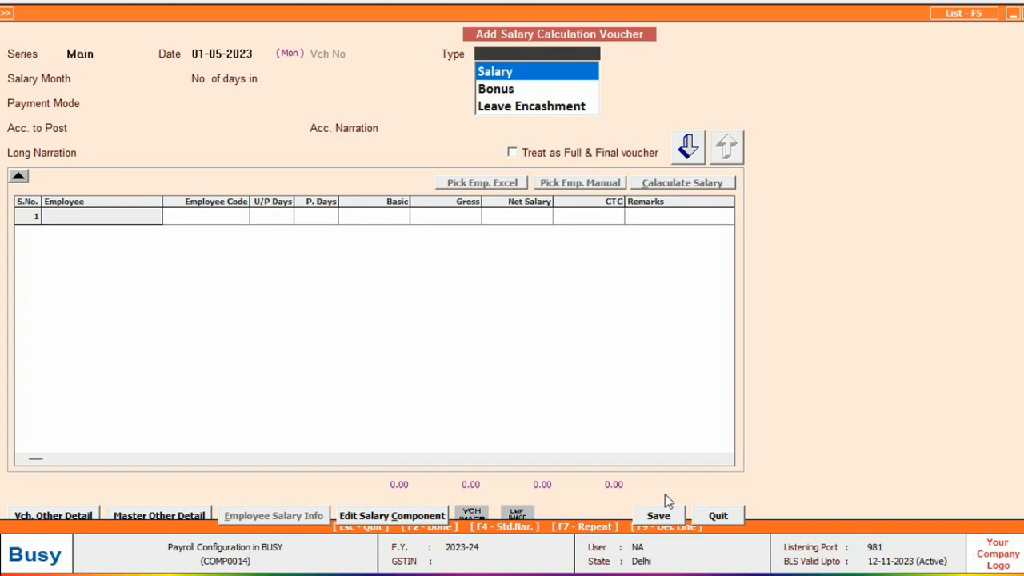
Set type Salary, month April, 30 days, and Cheque payment posted to HDFC BANK
key("Return")
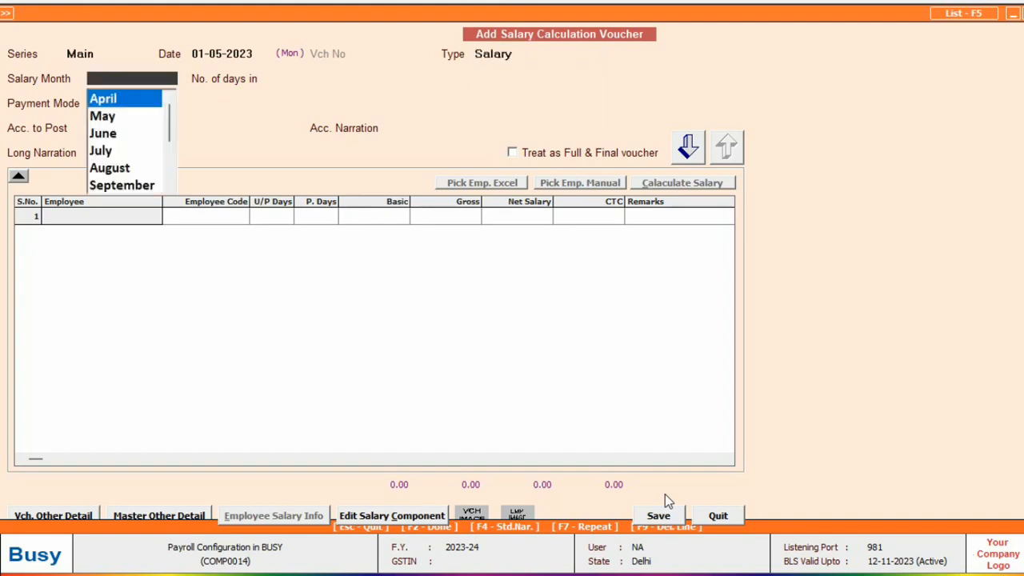
key("Return")
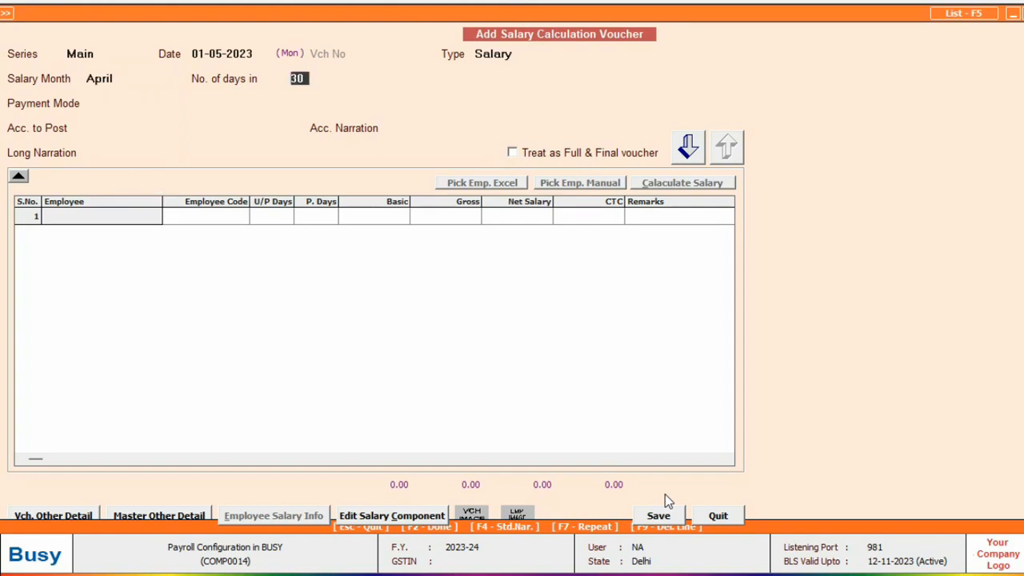
key("Return")
type("ch")
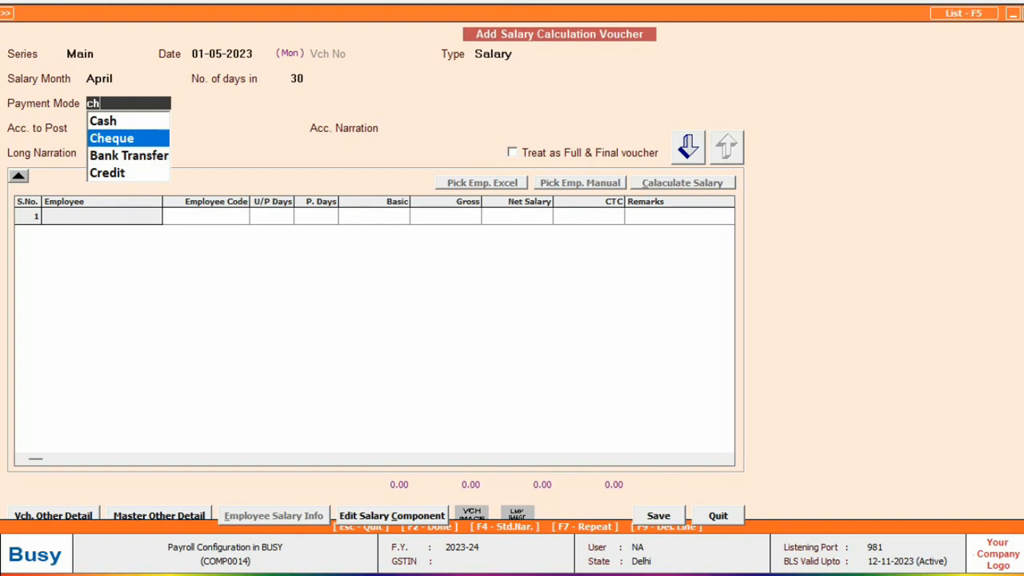
key("Return")
key("Return")
key("Return")
key("Return")
key("Return")
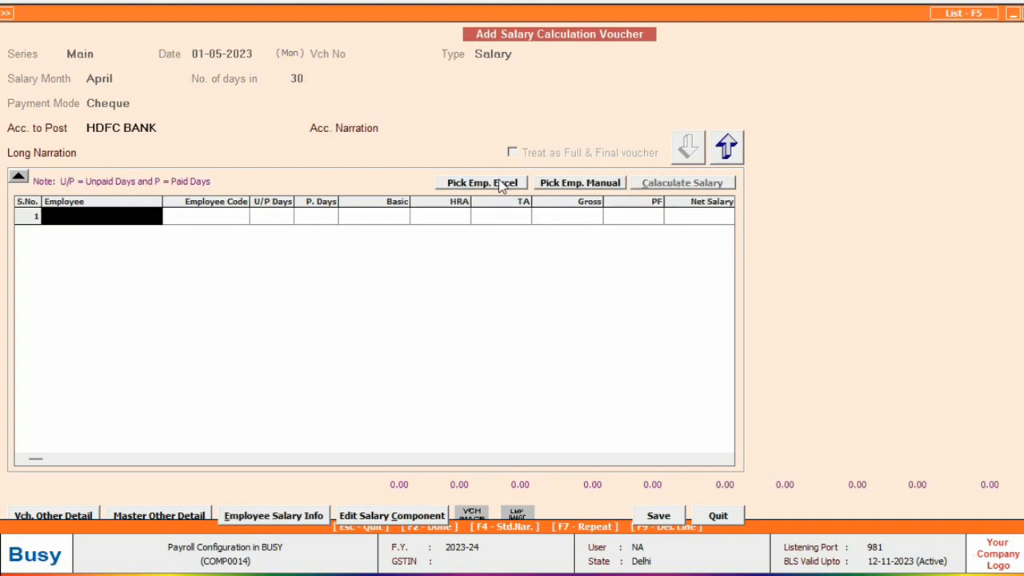
Manually pick the employee from the employee list into the voucher
left_click(571, 183)
left_click(319, 67)
left_click(17, 160)
left_click(147, 412)
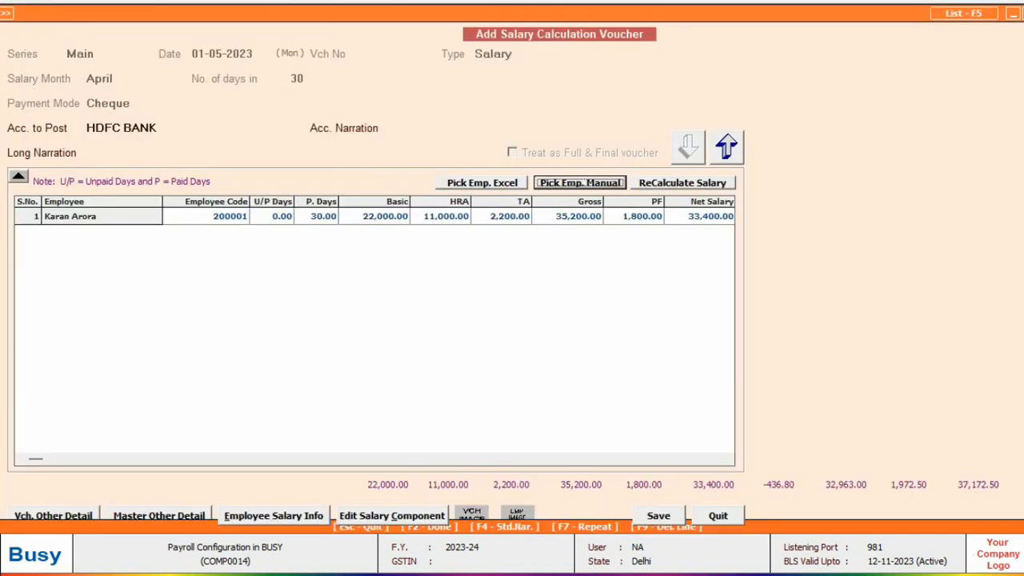
Enter 2 unpaid days, giving gross 32,853.00 and net payable 30,616.00
key("Return")
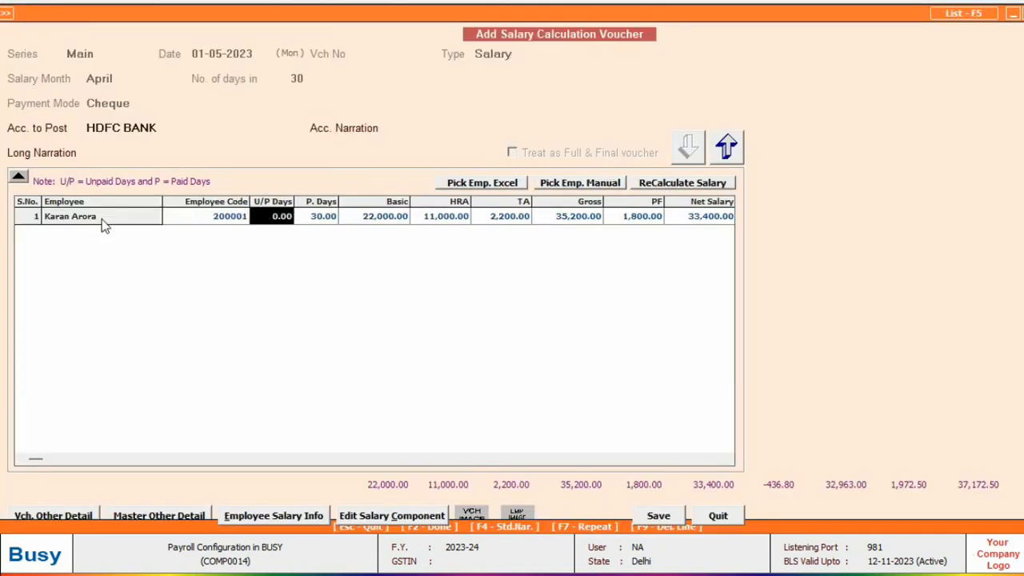
key("Return")
key("Return")
key("Return")
key("Return")
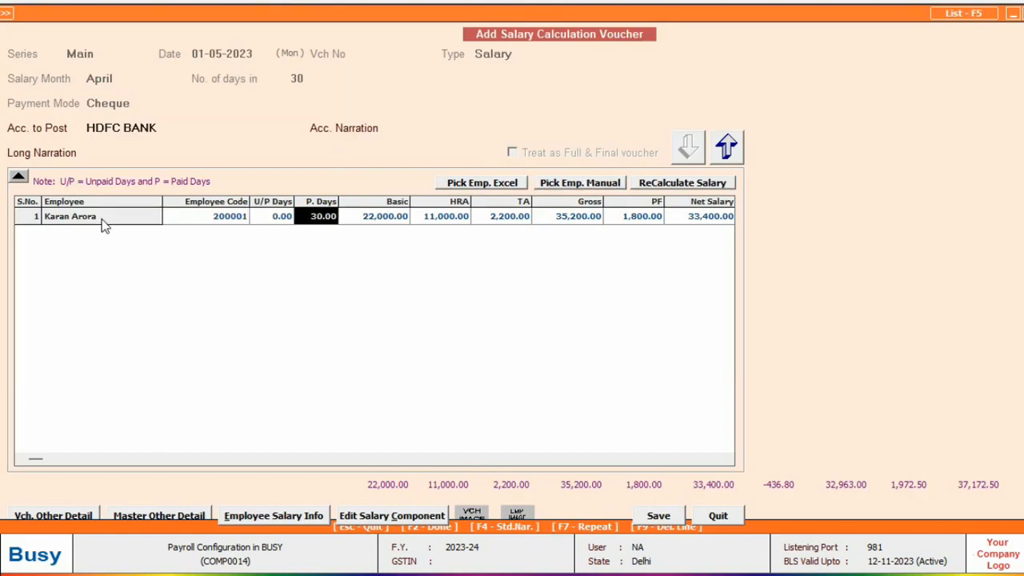
key("Left")
key("Left")
key("Left")
key("Left")
key("Left")
key("Left")
key("Left")
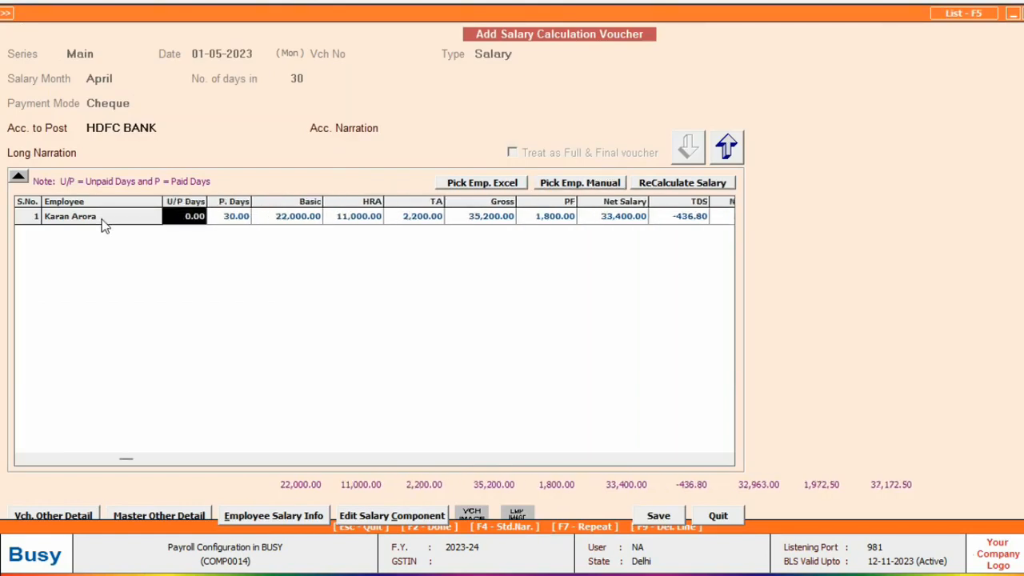
type("2")
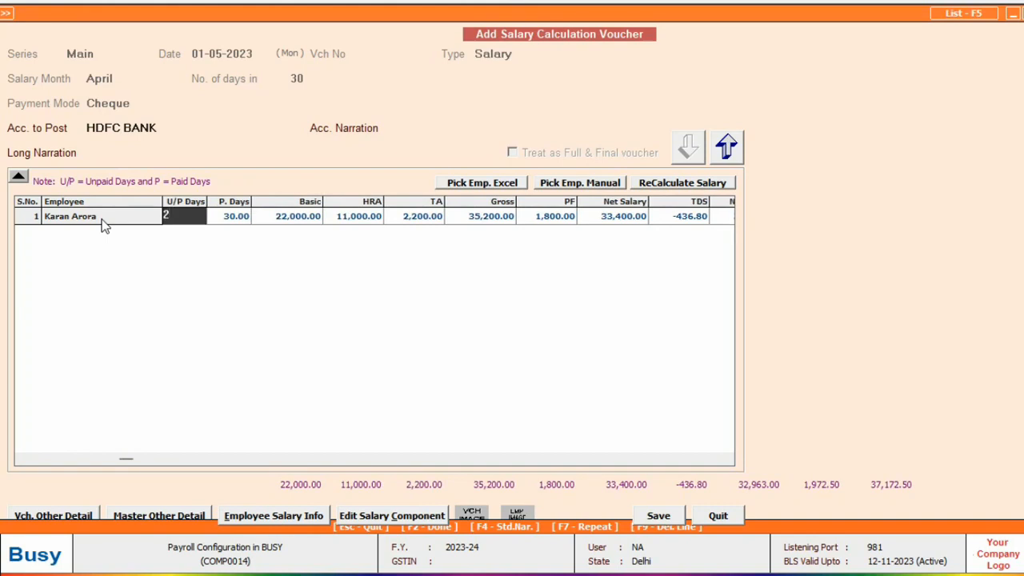
key("Return")
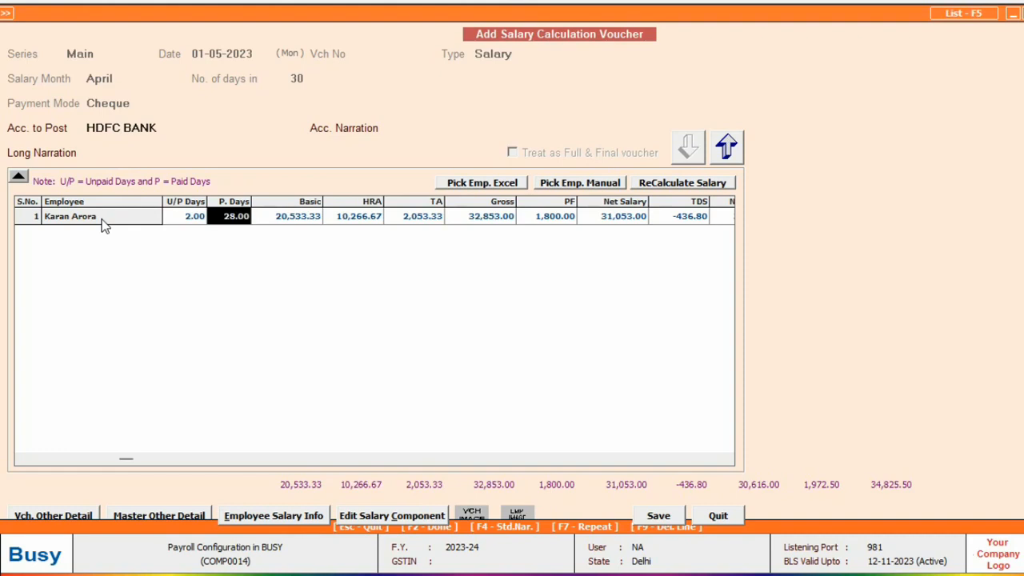
key("Return")
key("Return")
key("Return")
key("Return")
key("Return")
key("Return")
key("Return")
key("Return")
key("Return")
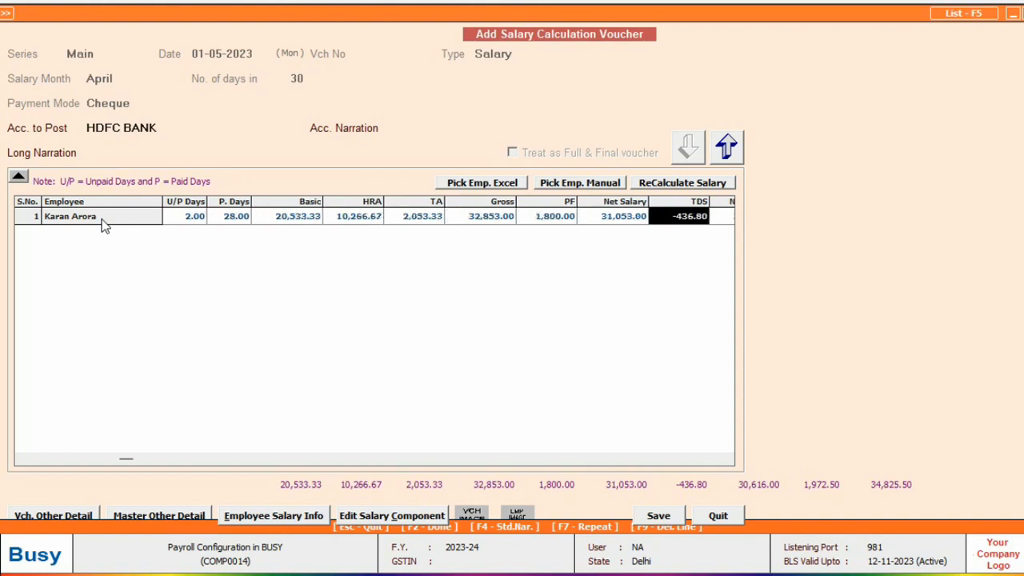
key("Return")
key("Return")
key("Return")
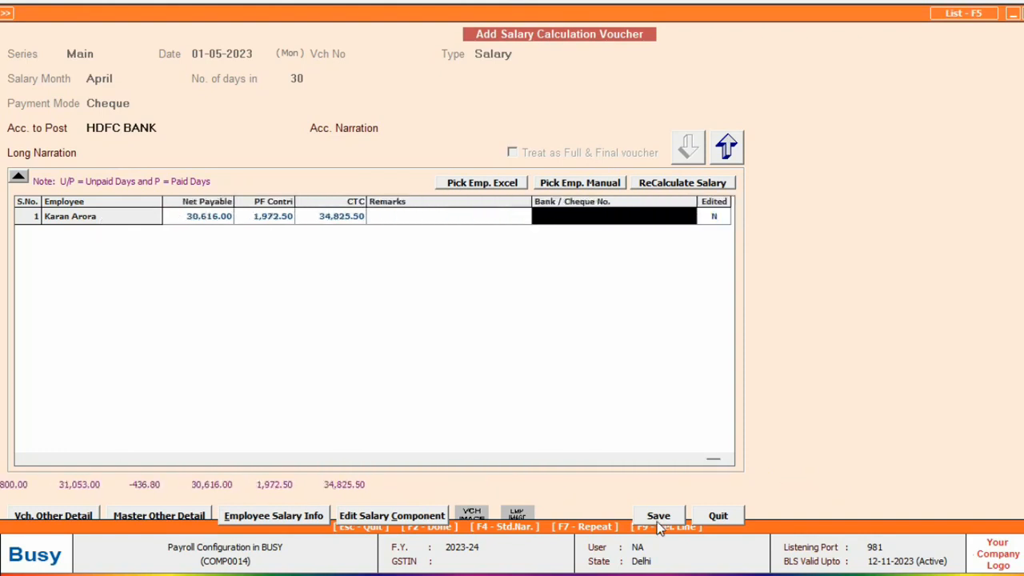
Save the salary voucher and view the posted 34,825.30 Salary payment voucher
left_click(657, 520)
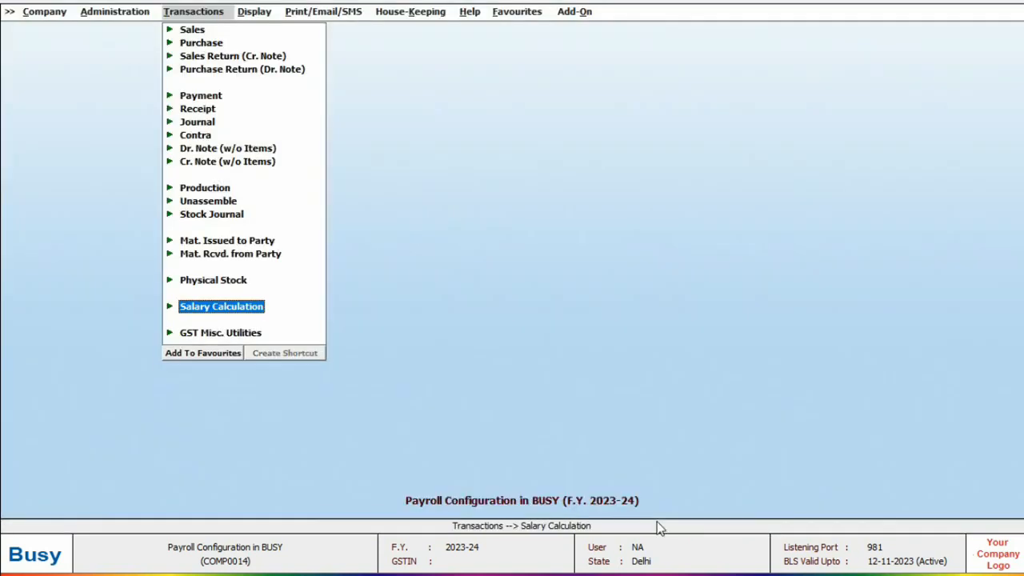
key("Up")
key("Up")
key("Up")
key("Up")
key("Up")
key("Up")
key("Up")
key("Up")
key("Up")
key("Up")
key("Up")
key("Up")
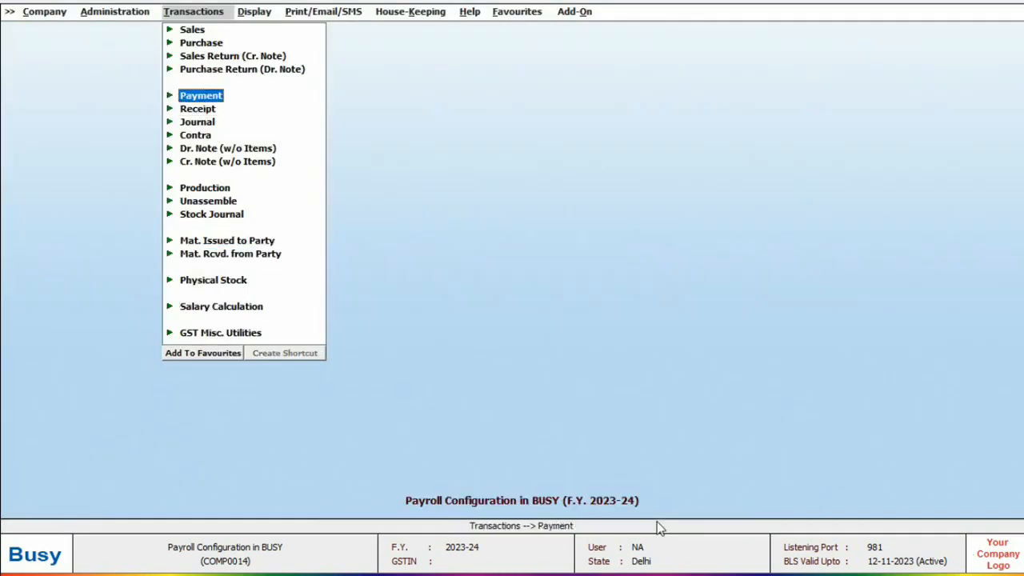
key("Return")
key("Down")
key("Down")
key("Down")
key("Return")
key("Return")
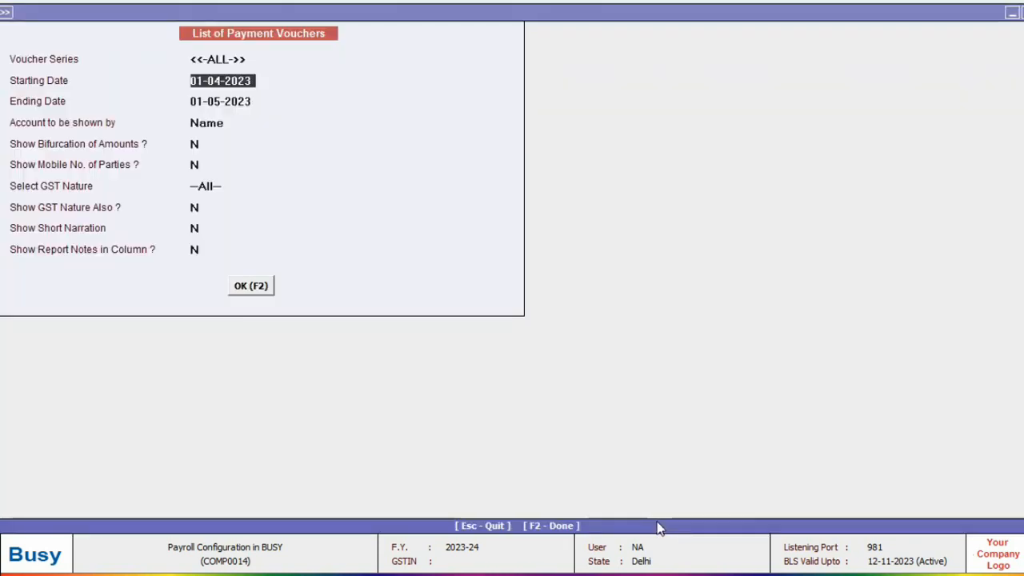
key("F2")
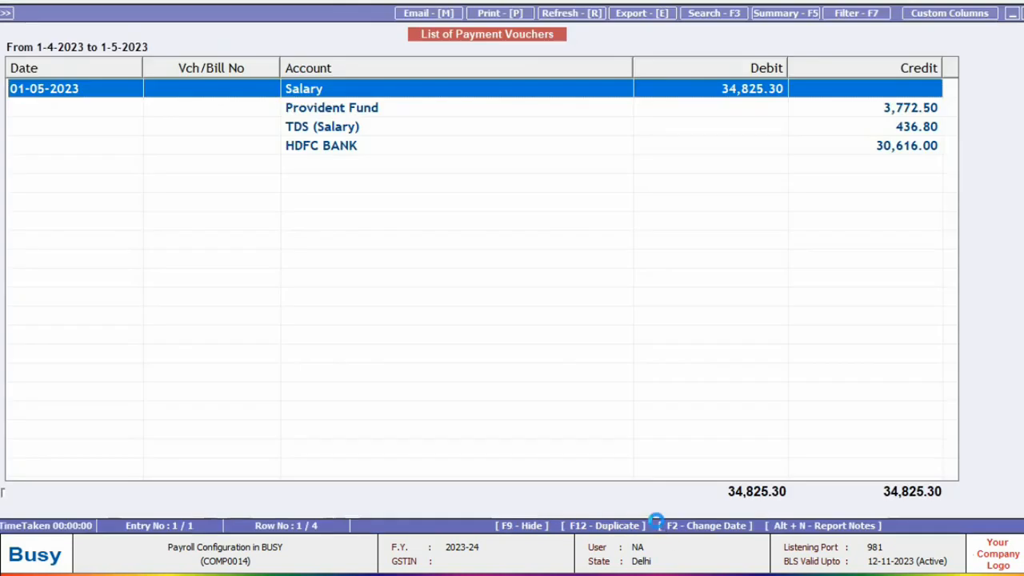
key("Return")
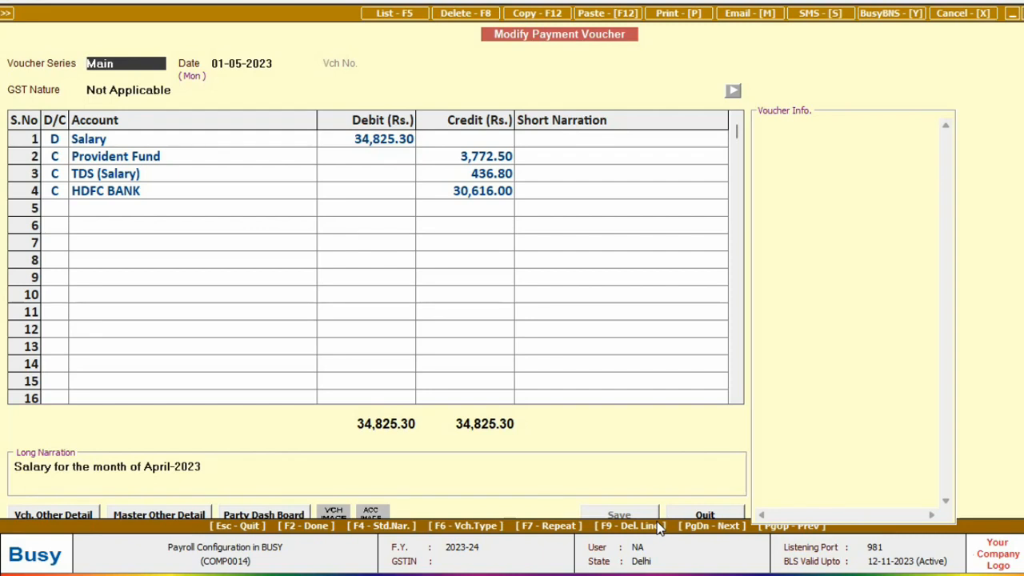
Start modifying a Salary Calculation voucher in the Main series
key("Down")
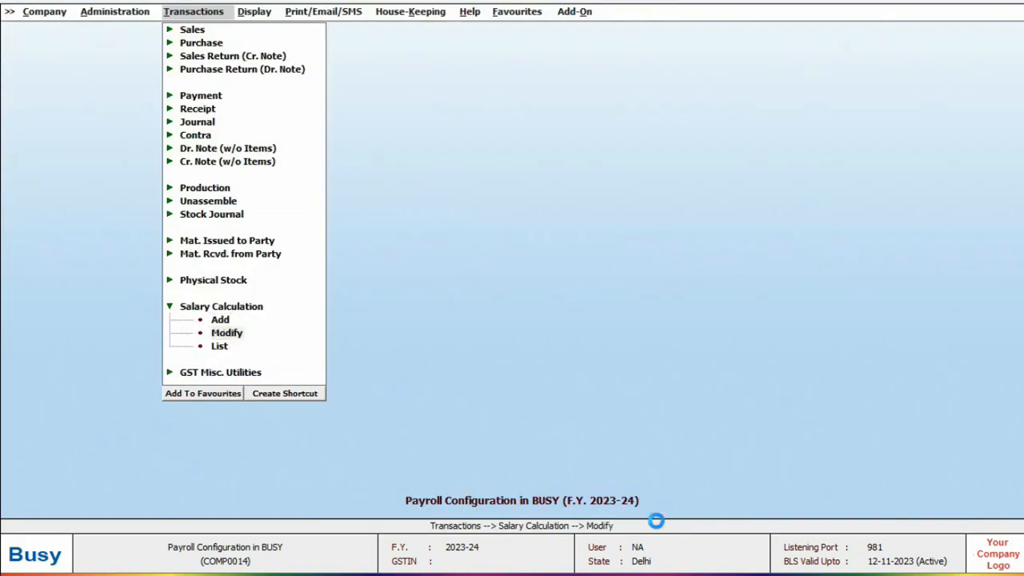
key("Return")
key("Return")
key("Return")
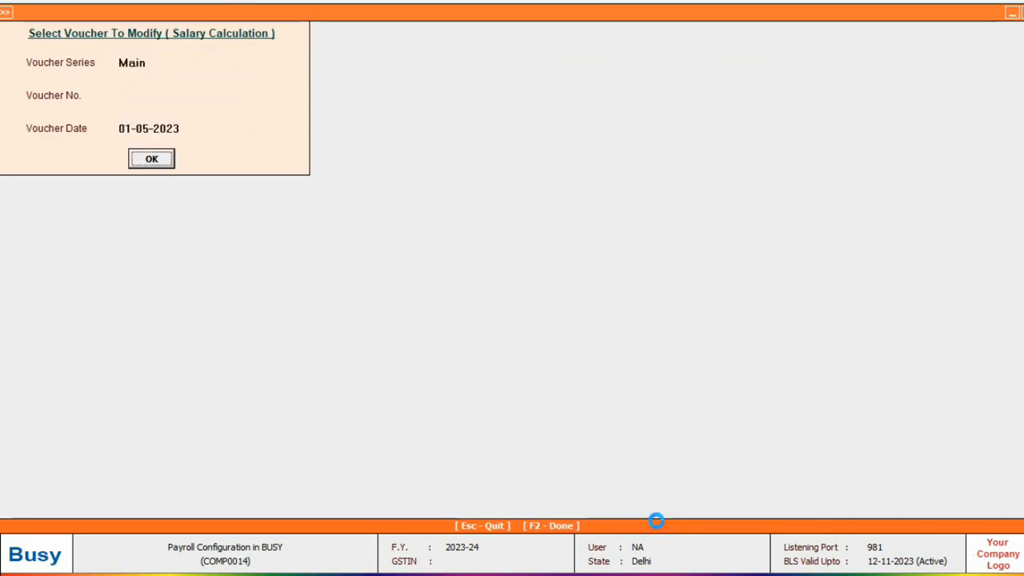
key("Return")
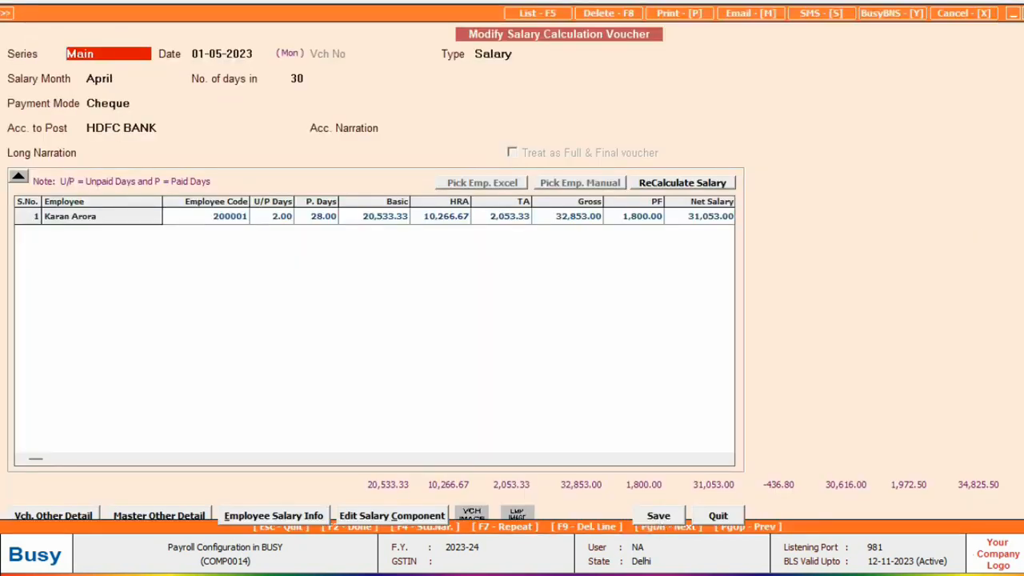
Preview the employee's April 2023 pay slip in STANDARD format, net payable Rs. 30,616.00
left_click(682, 14)
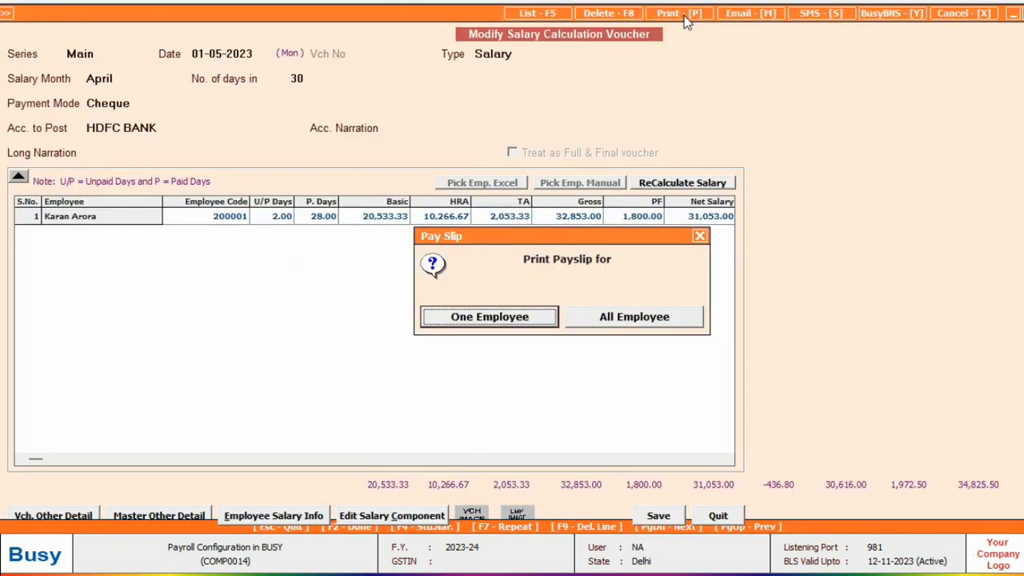
left_click(528, 318)
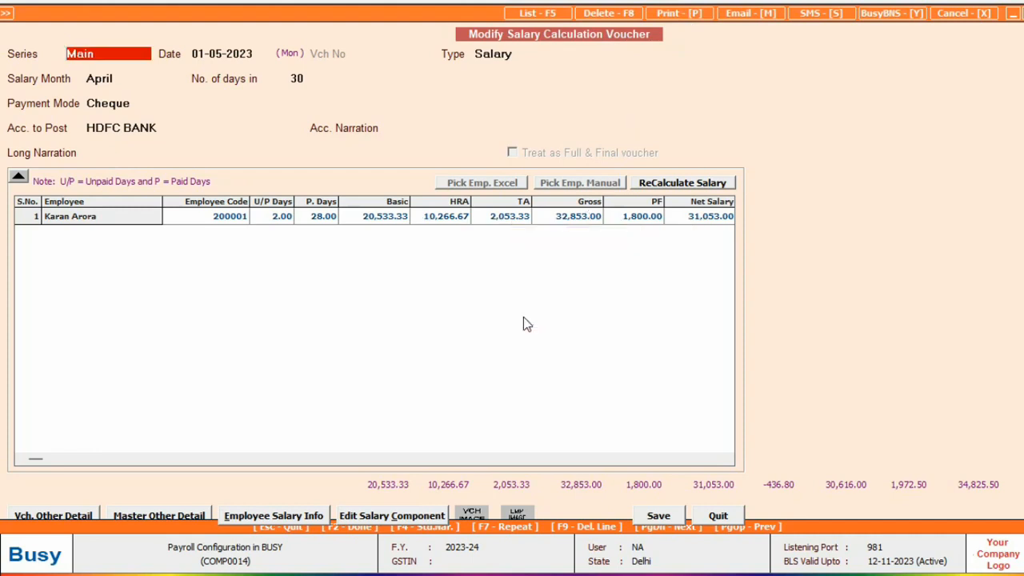
key("Return")
key("Return")
key("Return")
key("Return")
key("Right")
key("Return")
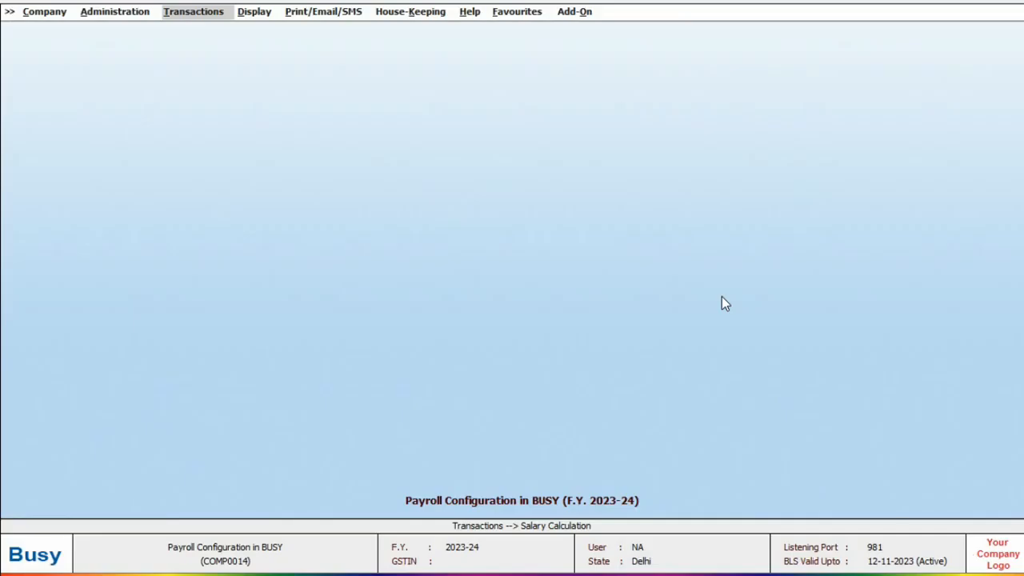
Open the PF(ECR) eReturn payroll report choosing the wef Dec2016 format
key("Right")
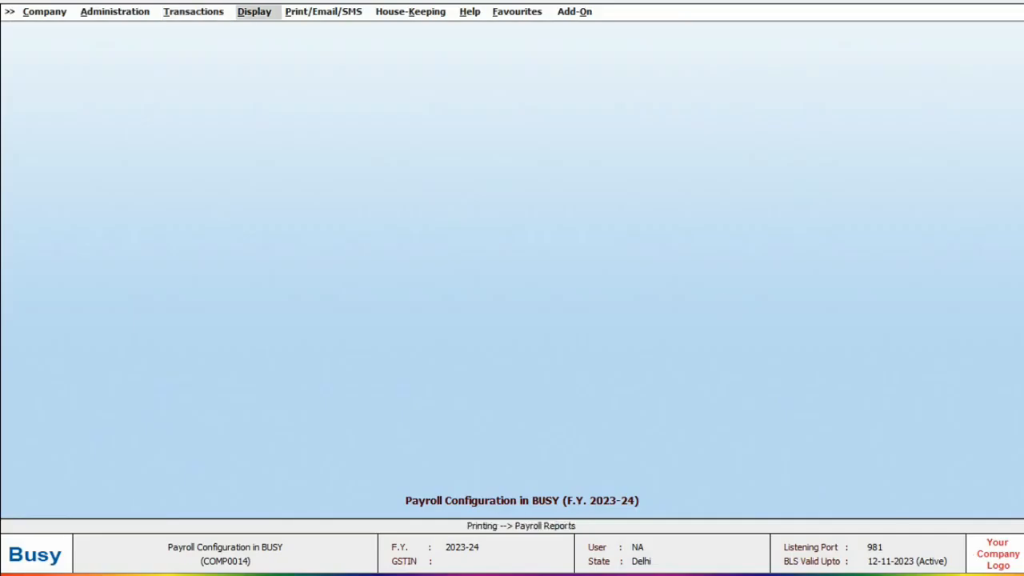
key("Return")
key("Return")
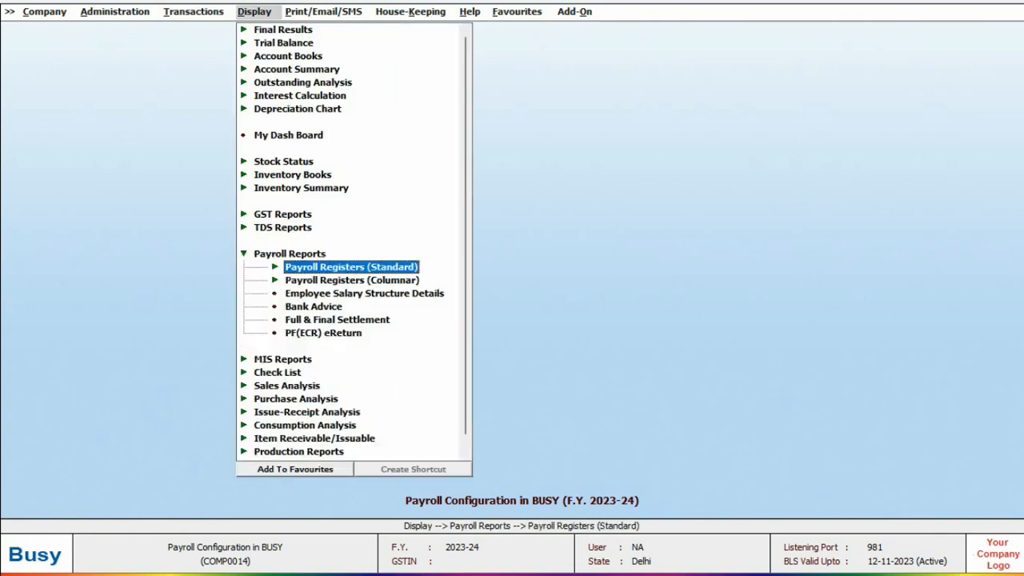
key("Return")
key("Down")
key("Down")
key("Down")
key("Down")
key("Down")
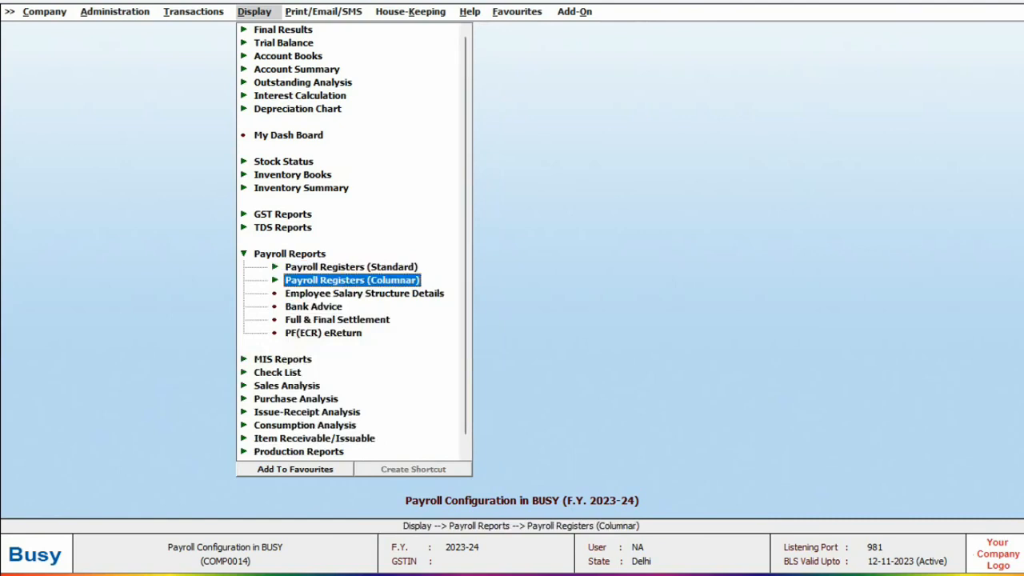
key("Down")
key("Down")
key("Down")
key("Down")
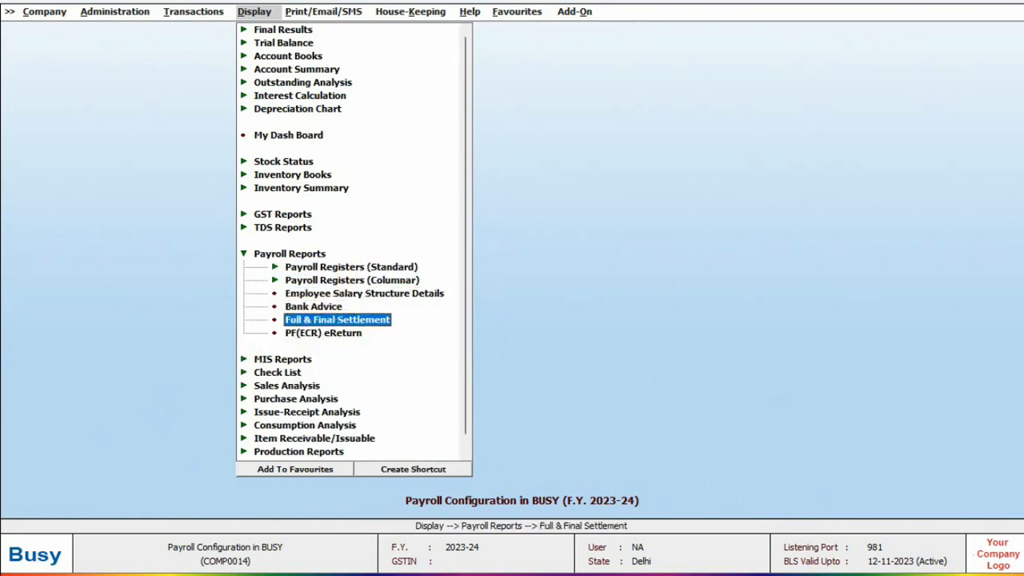
key("Return")
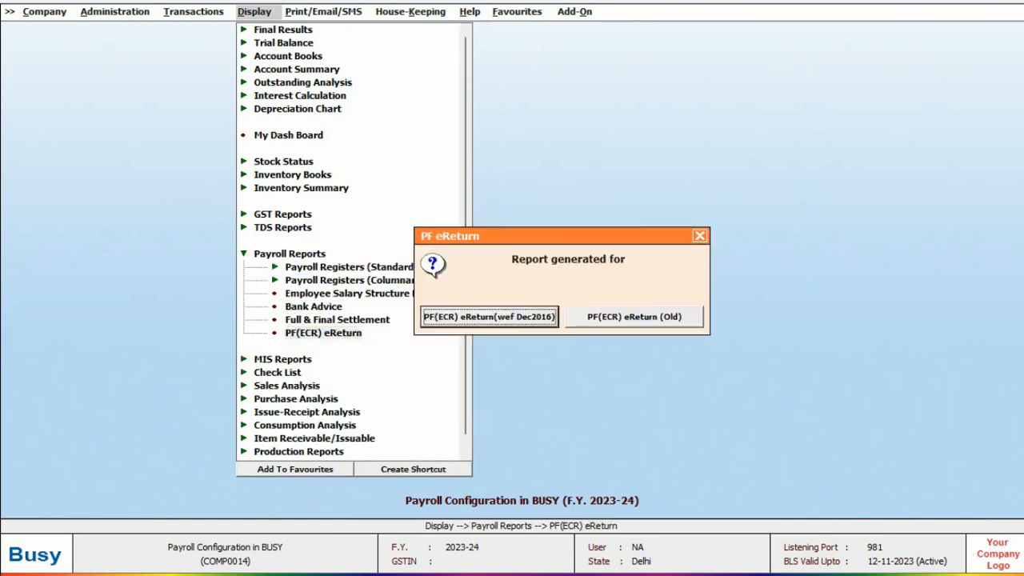
key("Return")
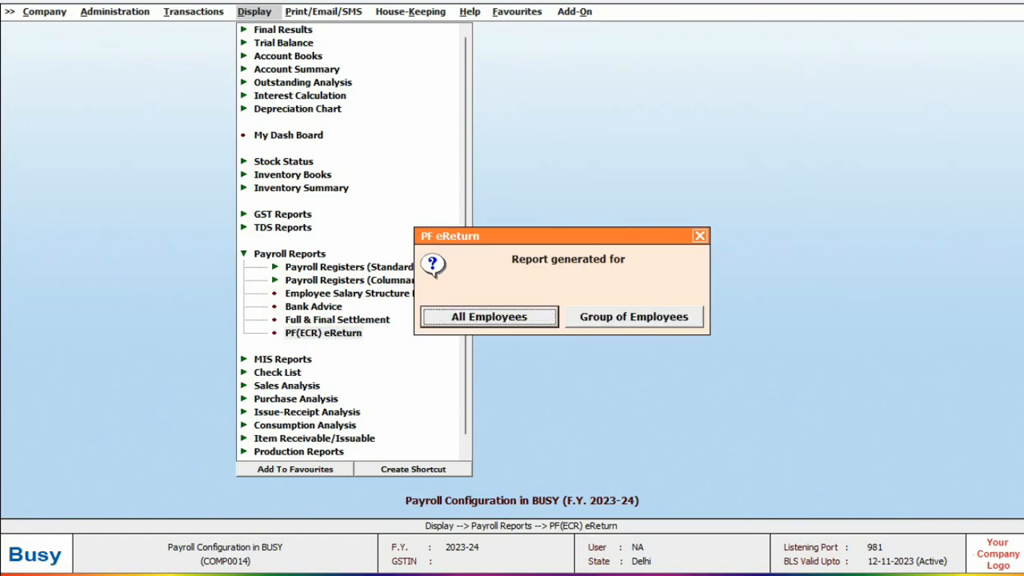